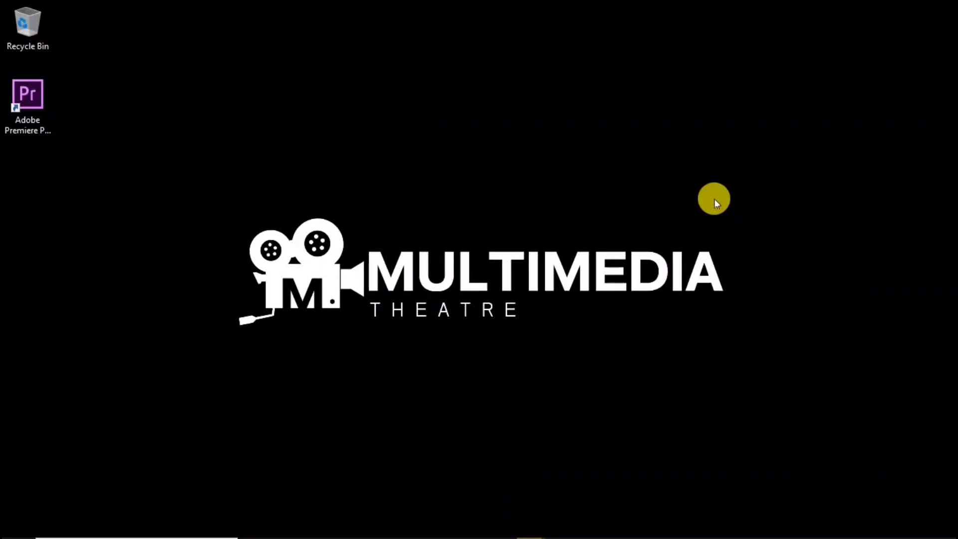
Launch Adobe Premiere Pro and create a project named "interface adobe premiere pro", overwriting the existing project of that name
double_click(35, 101)
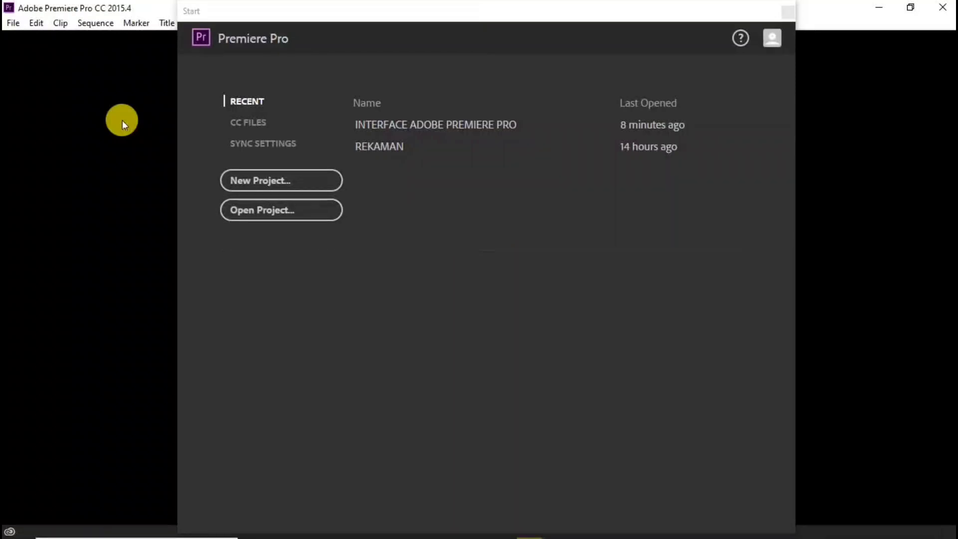
click(258, 180)
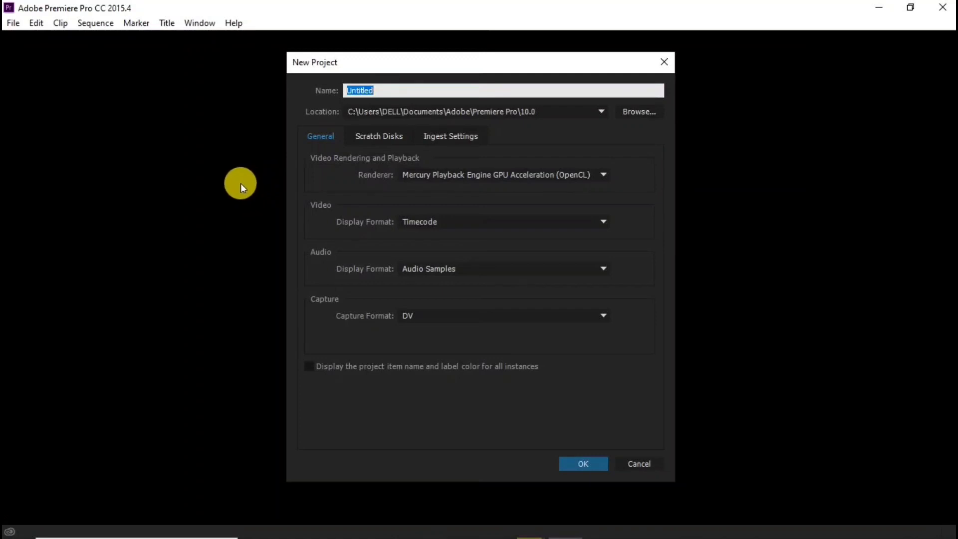
key(BackSpace)
text(in)
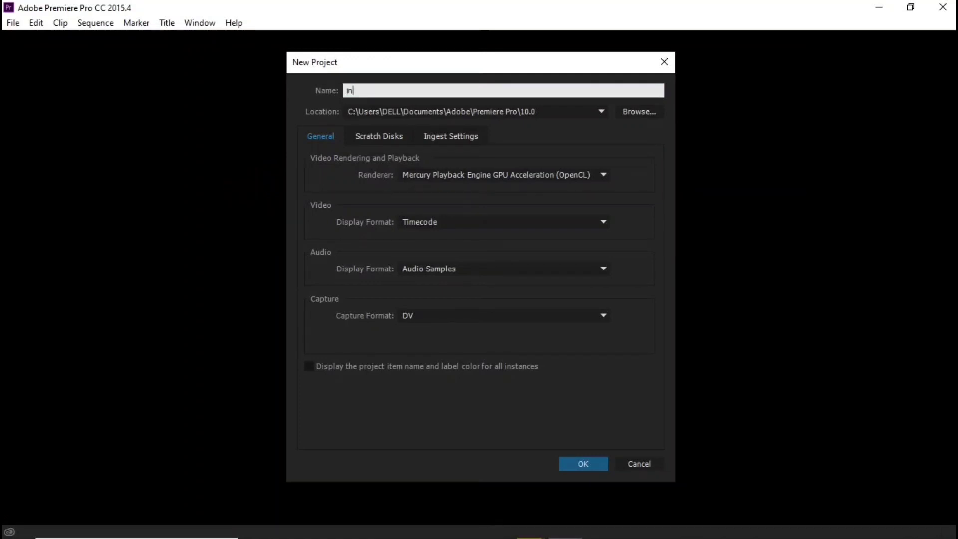
text(terface ad)
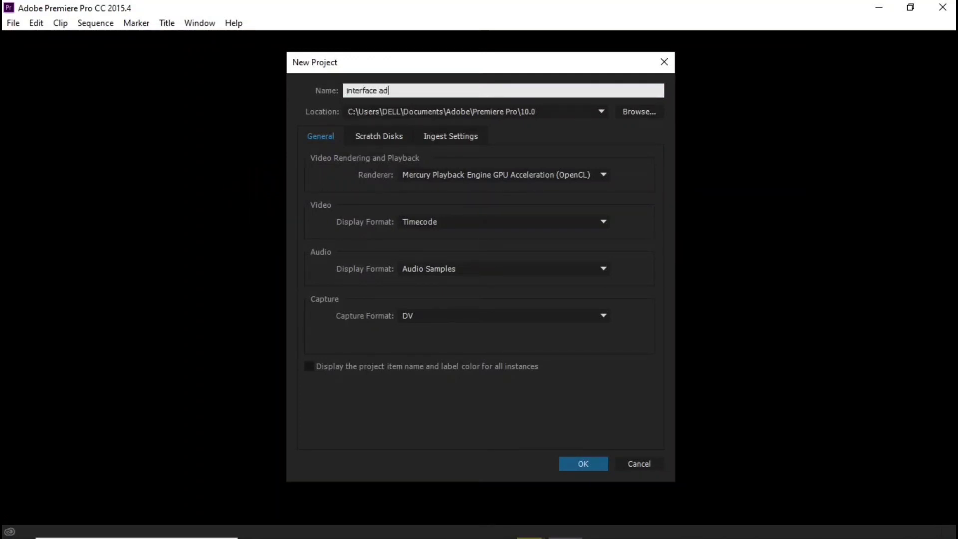
text(obe premiere pro)
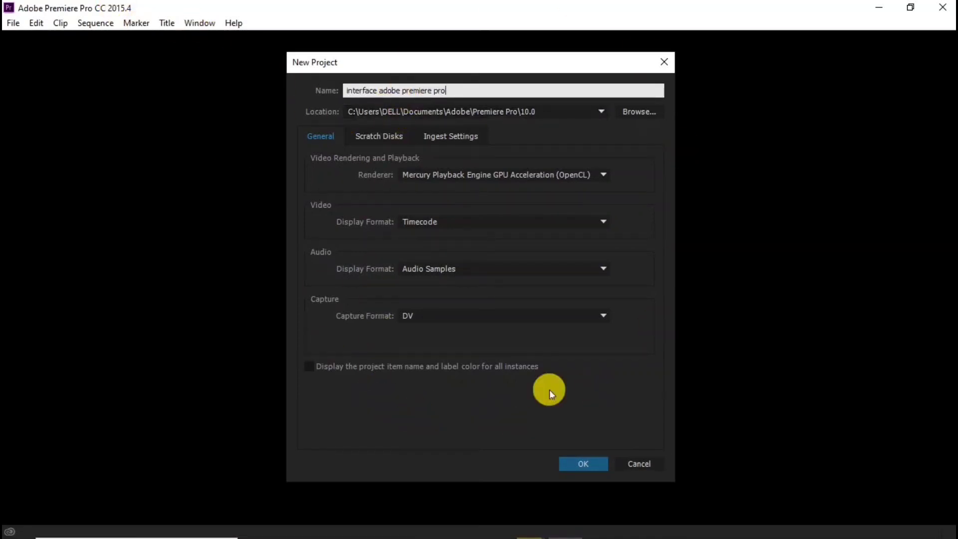
click(591, 462)
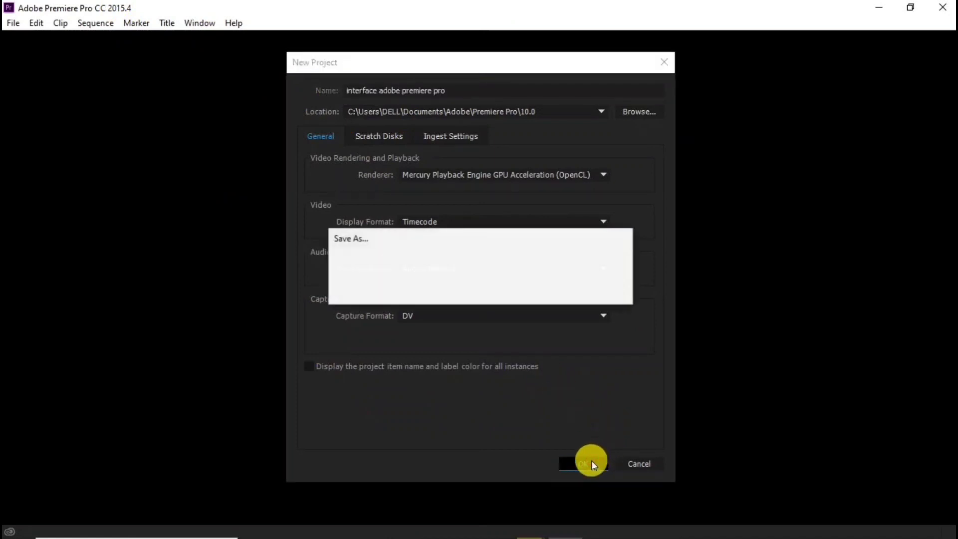
click(541, 293)
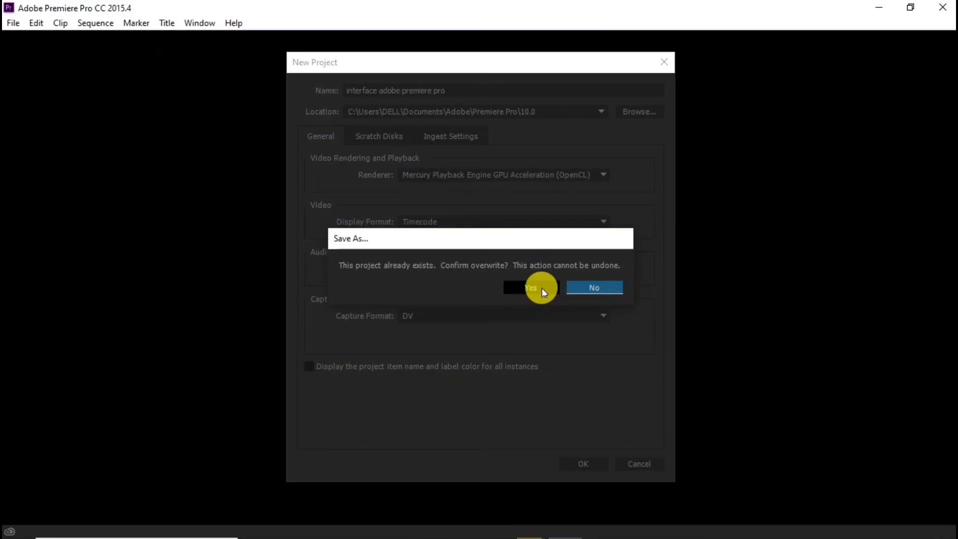
click(537, 288)
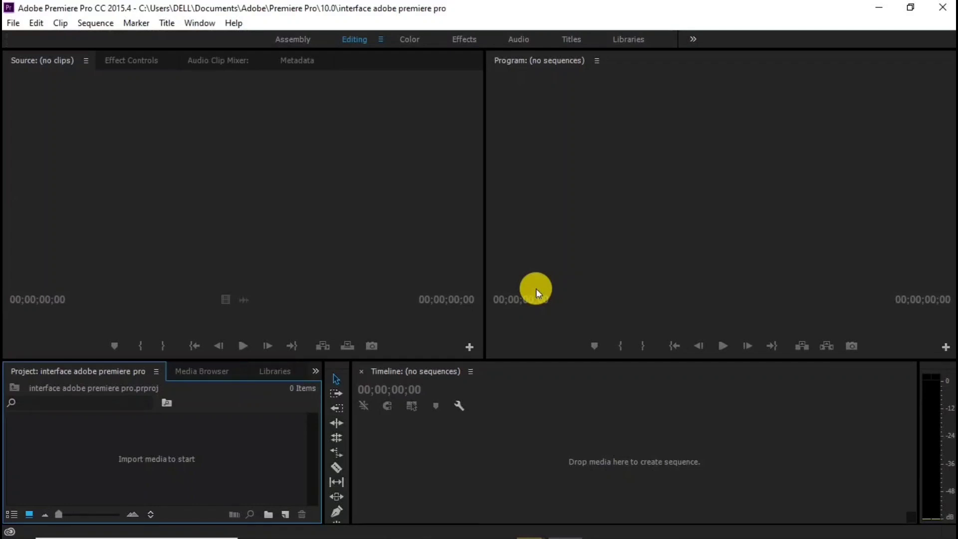
Examine the areas of the Editing workspace: source monitor, program monitor, project media area and timeline
click(325, 171)
click(623, 172)
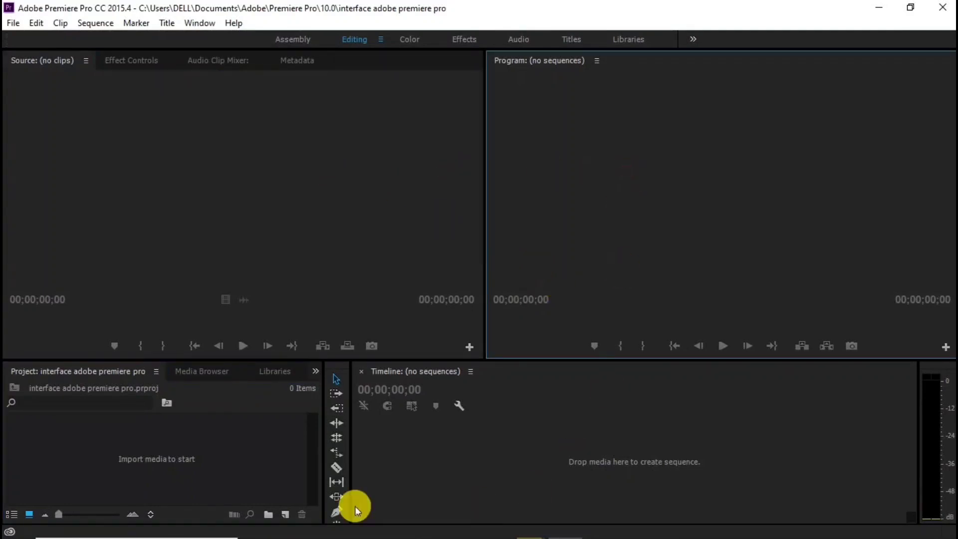
click(294, 473)
click(504, 470)
click(339, 297)
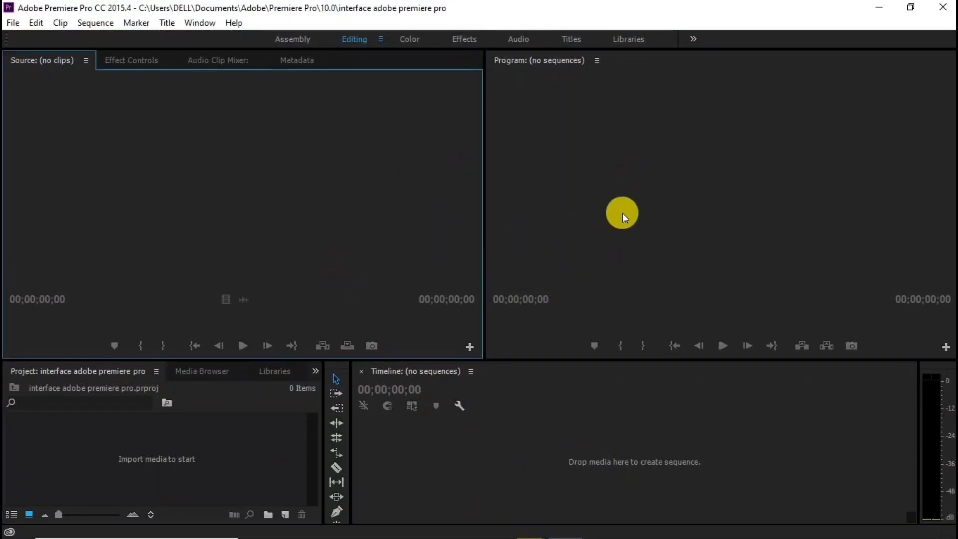
click(621, 213)
click(174, 440)
click(455, 464)
click(283, 160)
click(662, 165)
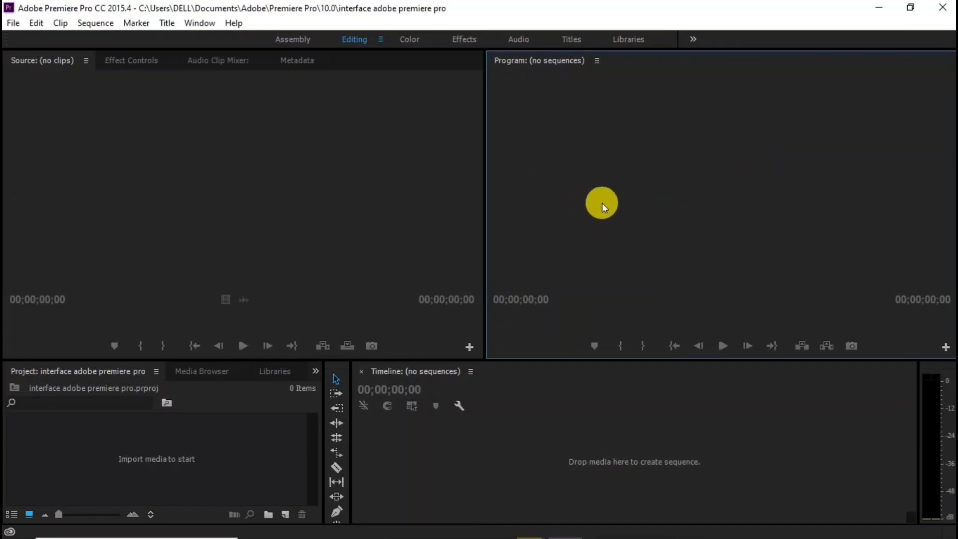
click(188, 438)
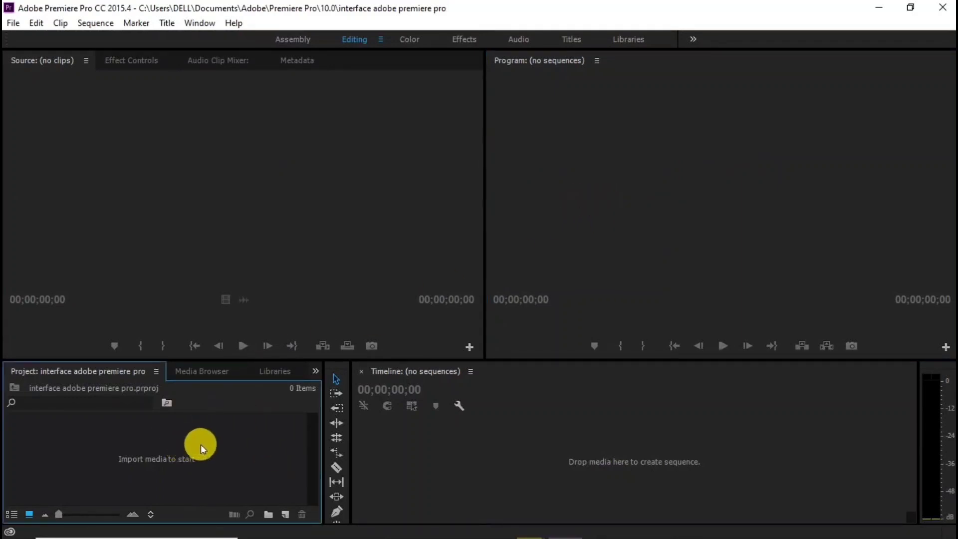
click(575, 438)
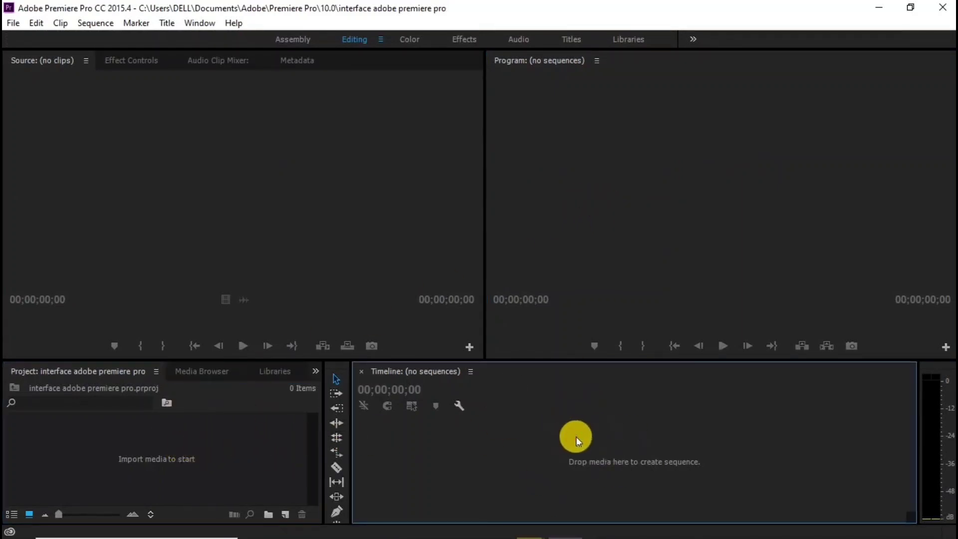
click(339, 189)
click(614, 189)
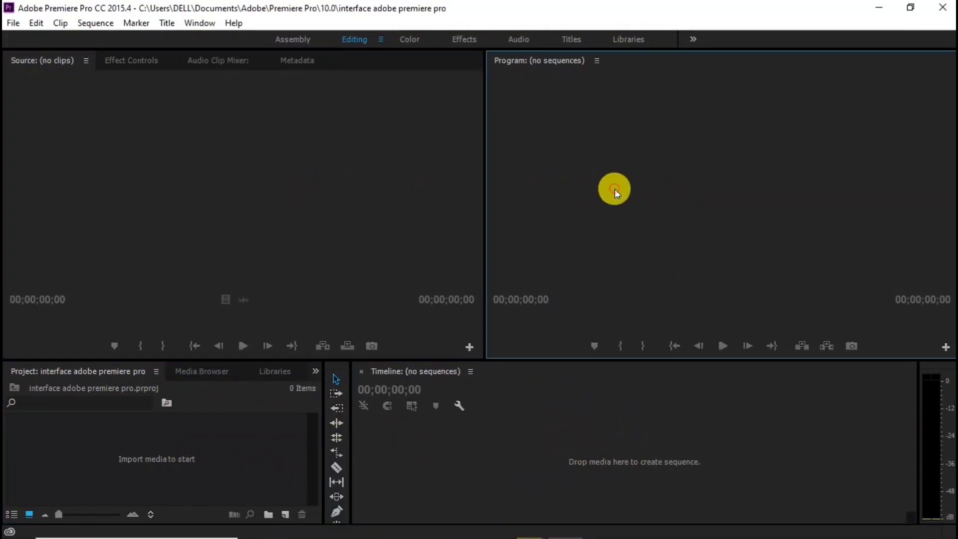
click(231, 166)
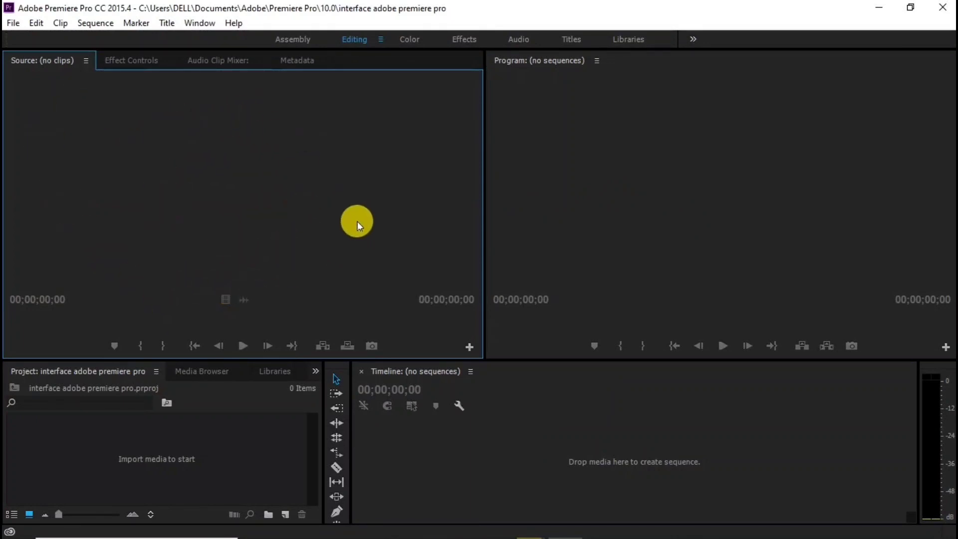
click(103, 468)
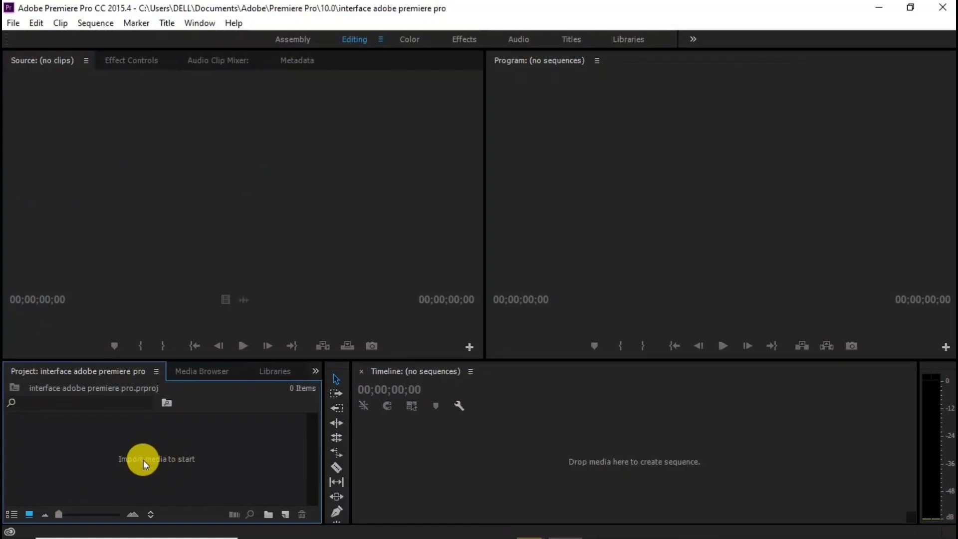
click(225, 195)
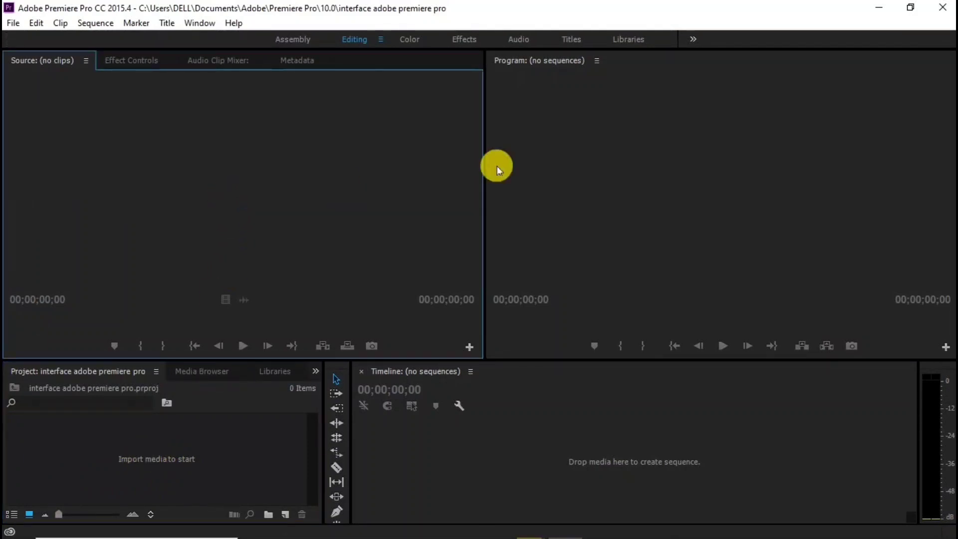
click(640, 154)
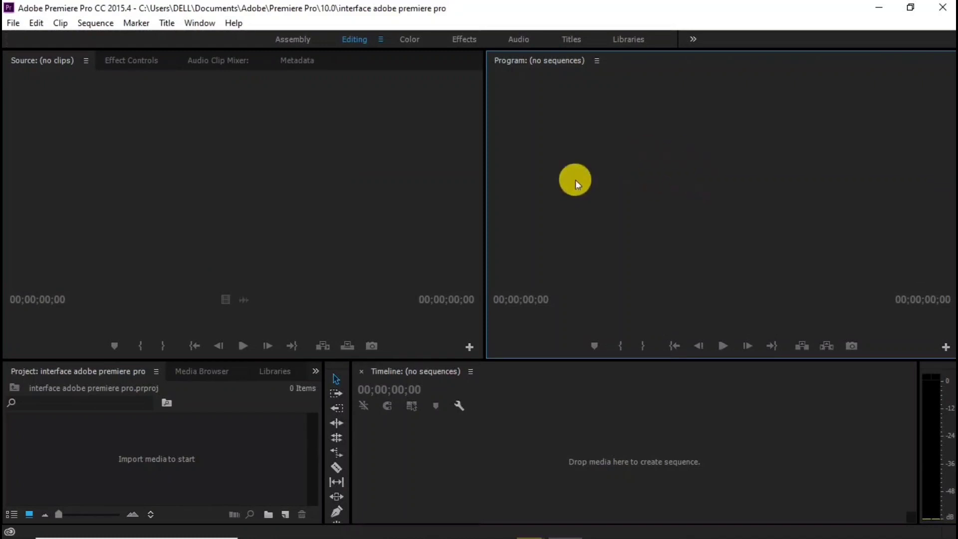
click(569, 459)
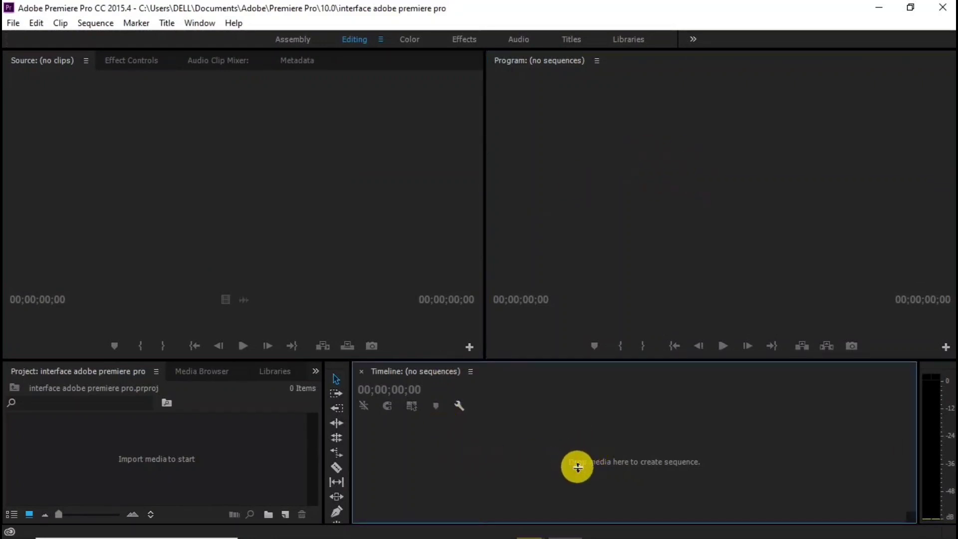
click(602, 161)
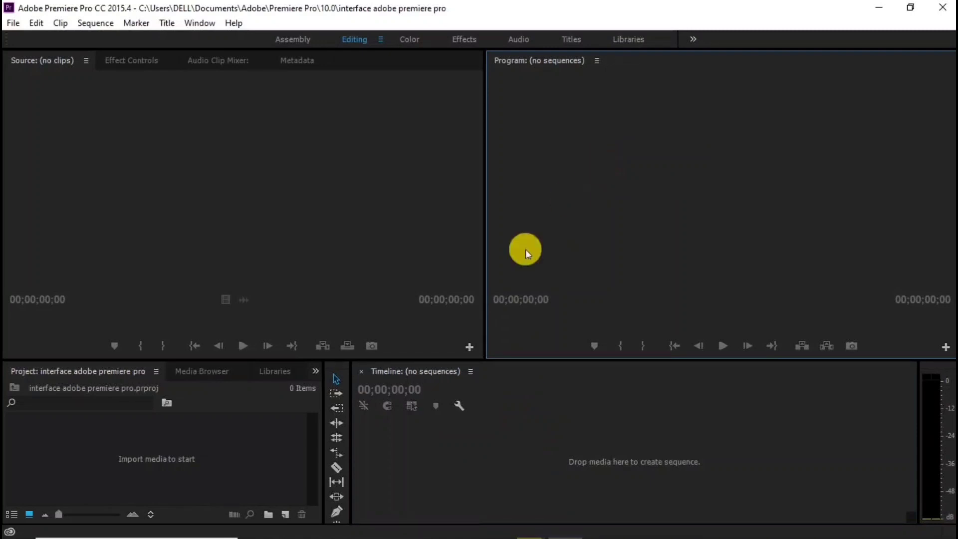
click(190, 469)
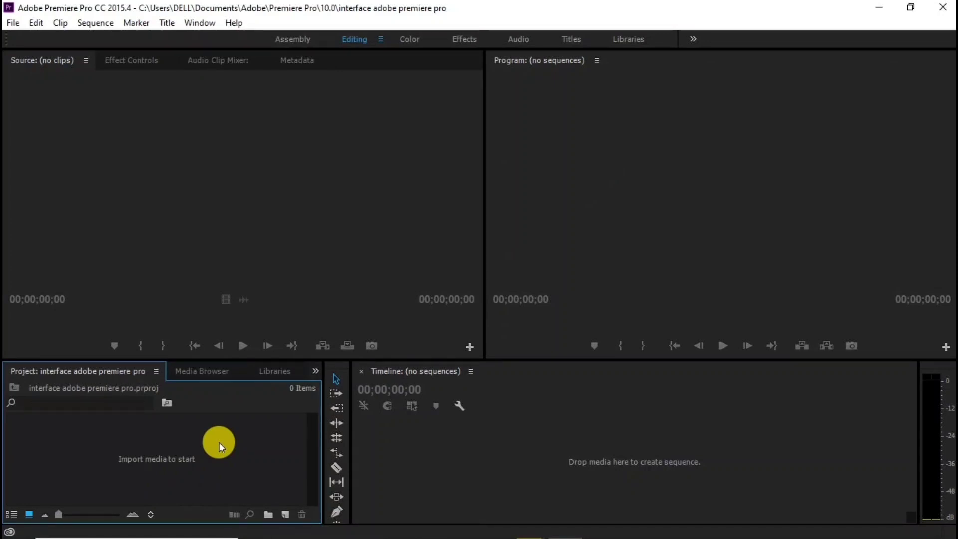
click(488, 461)
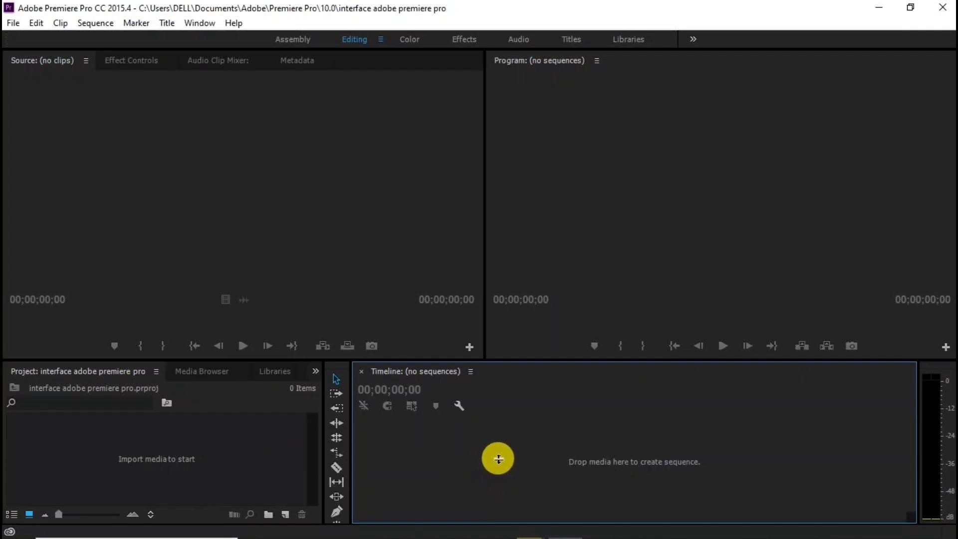
click(440, 173)
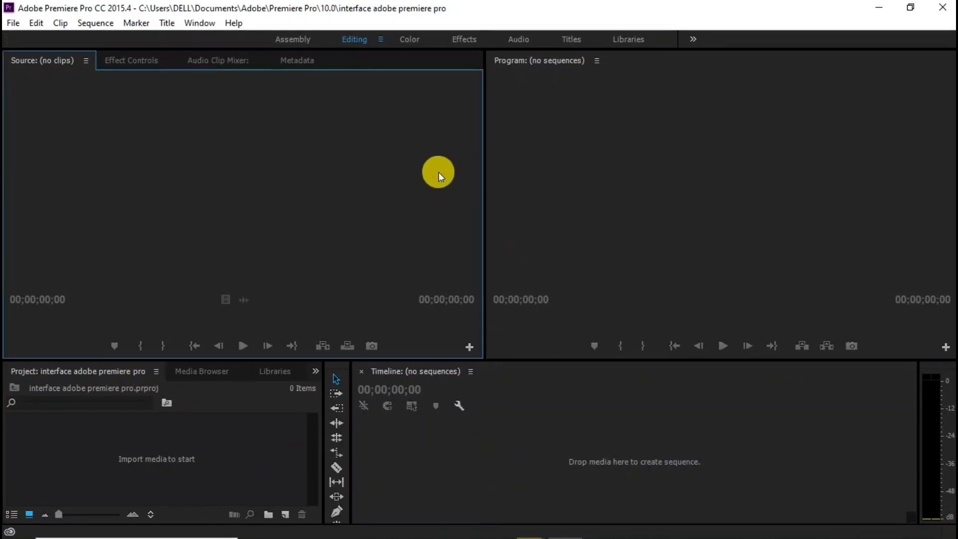
click(508, 173)
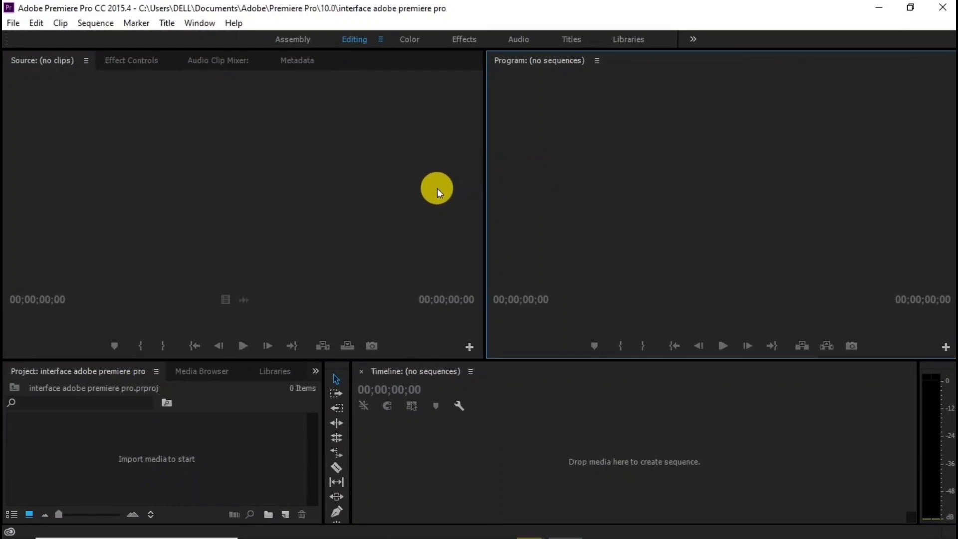
click(13, 23)
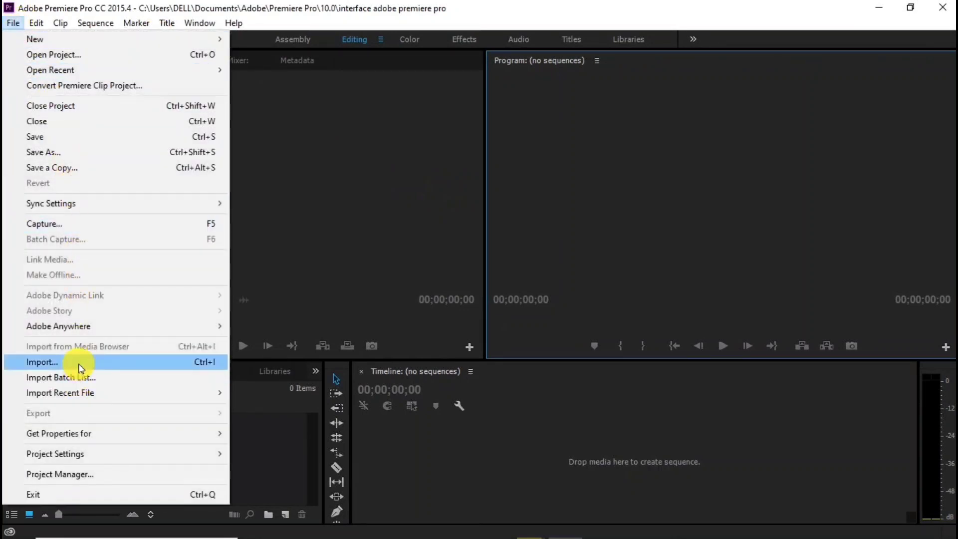
click(255, 460)
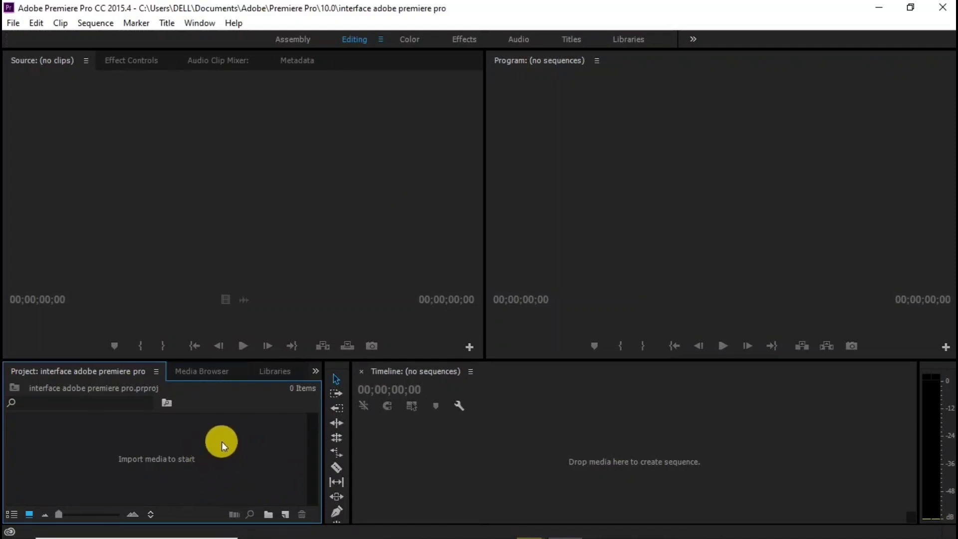
click(290, 525)
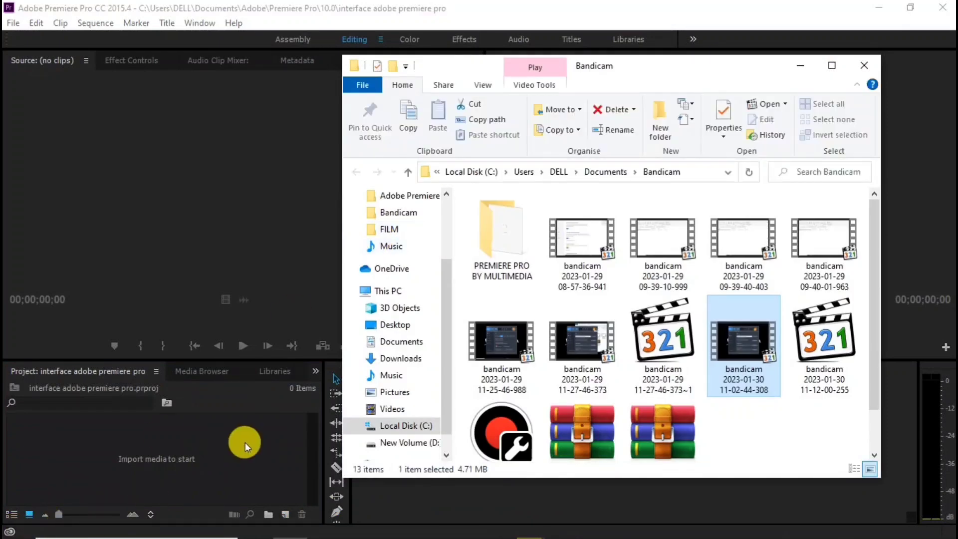
click(557, 247)
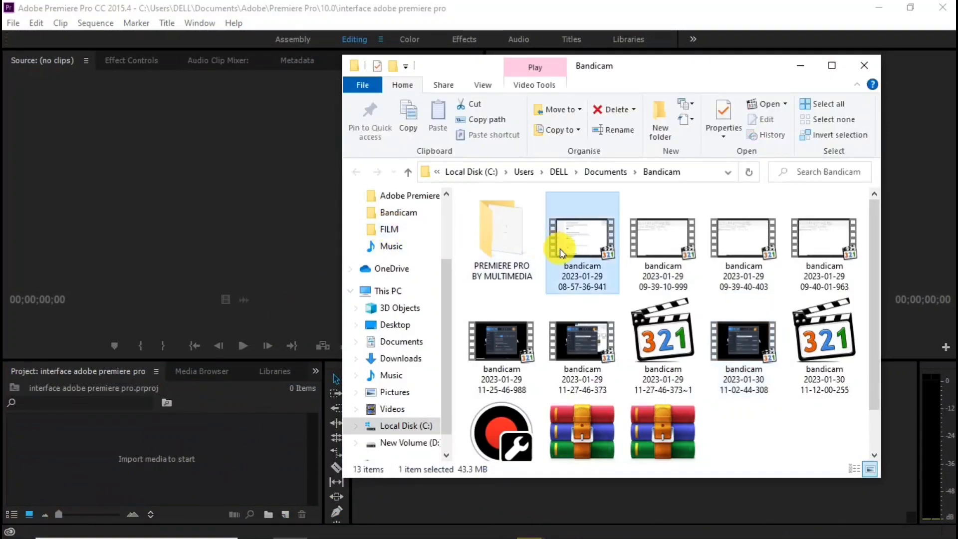
drag(576, 247, 179, 459)
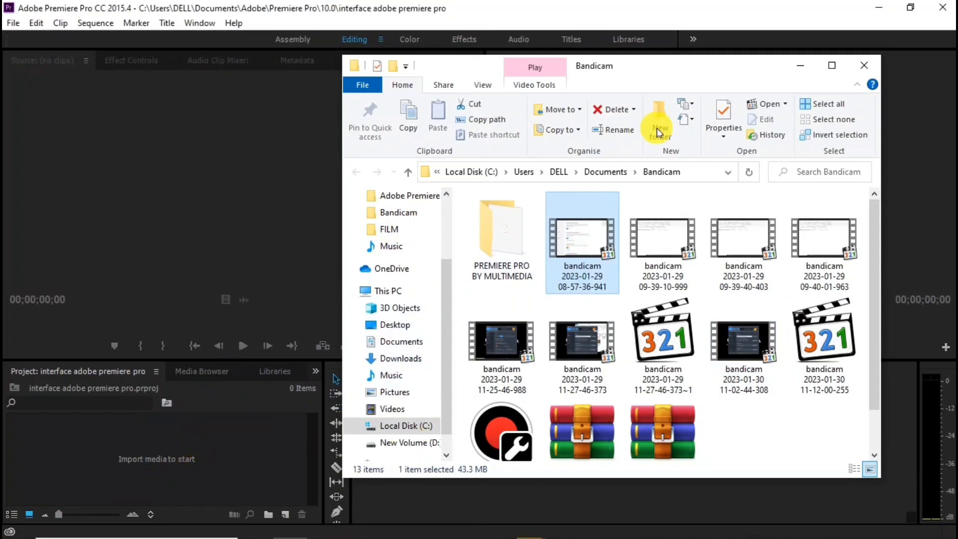
click(800, 67)
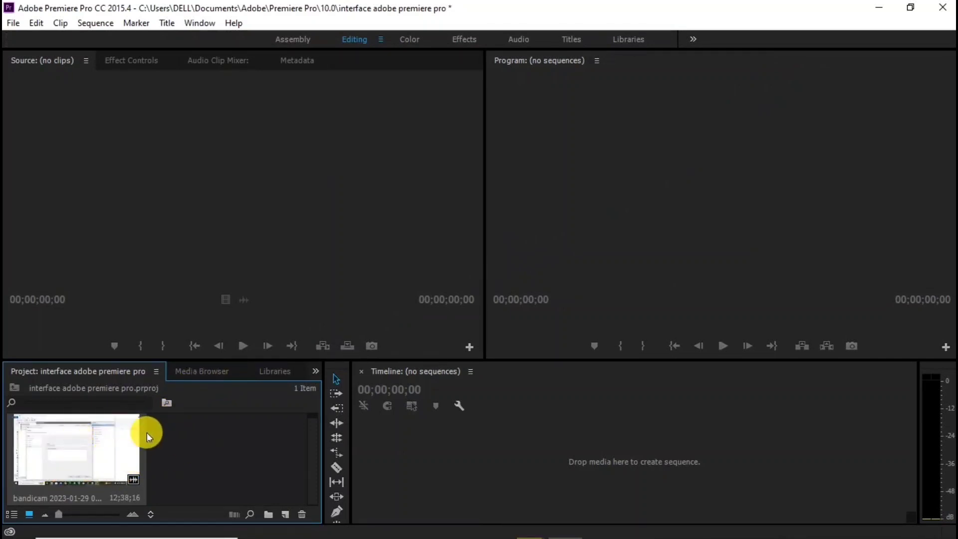
double_click(77, 456)
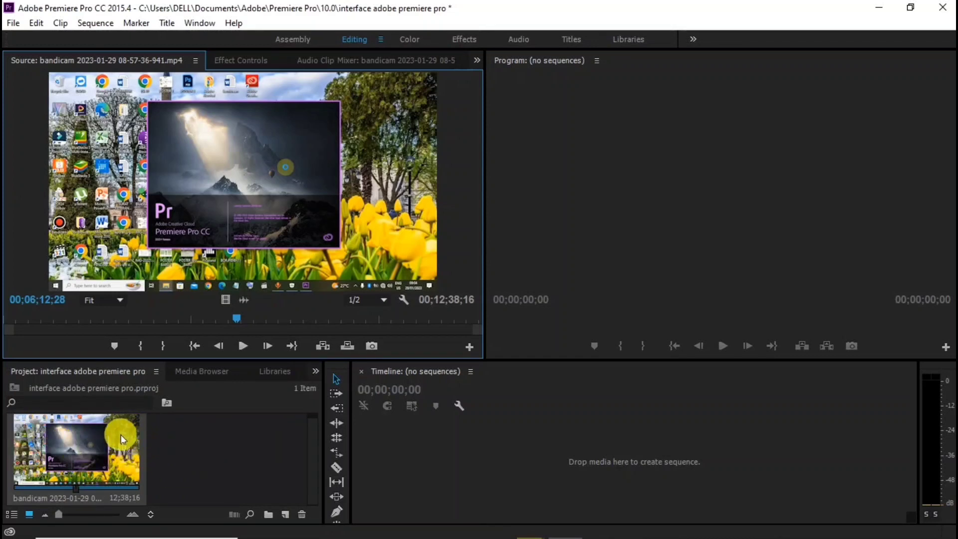
View the imported clip's media information and move the source monitor playhead back to the clip's start at 00;00;00;00
click(316, 370)
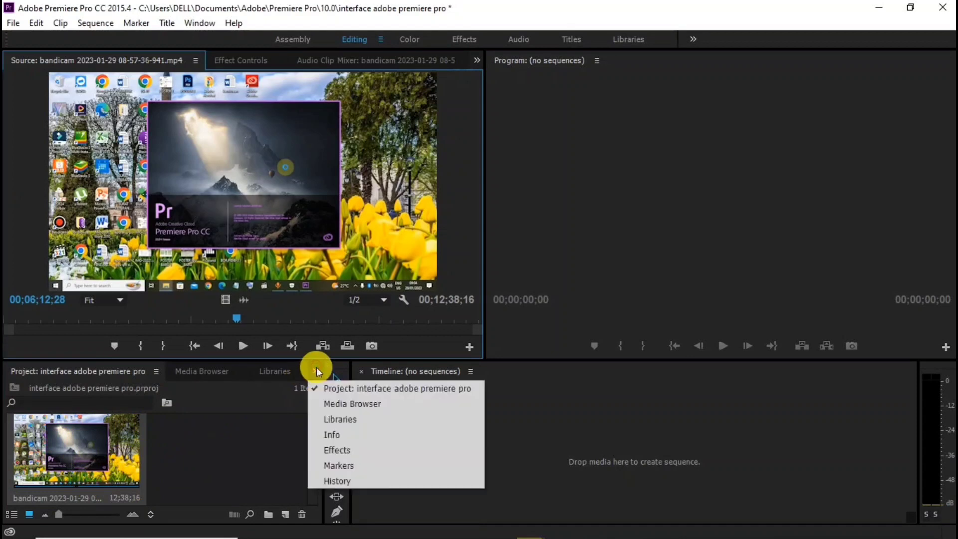
click(348, 435)
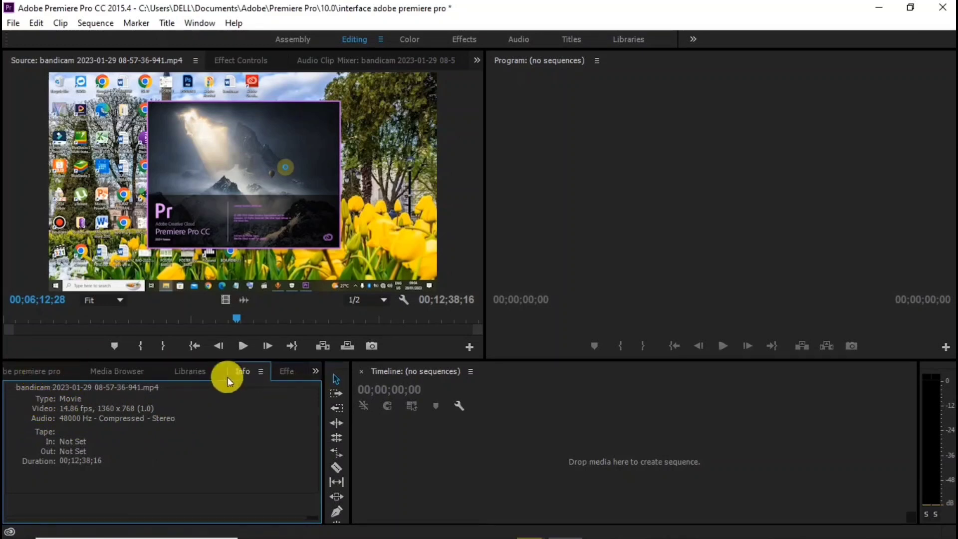
click(46, 378)
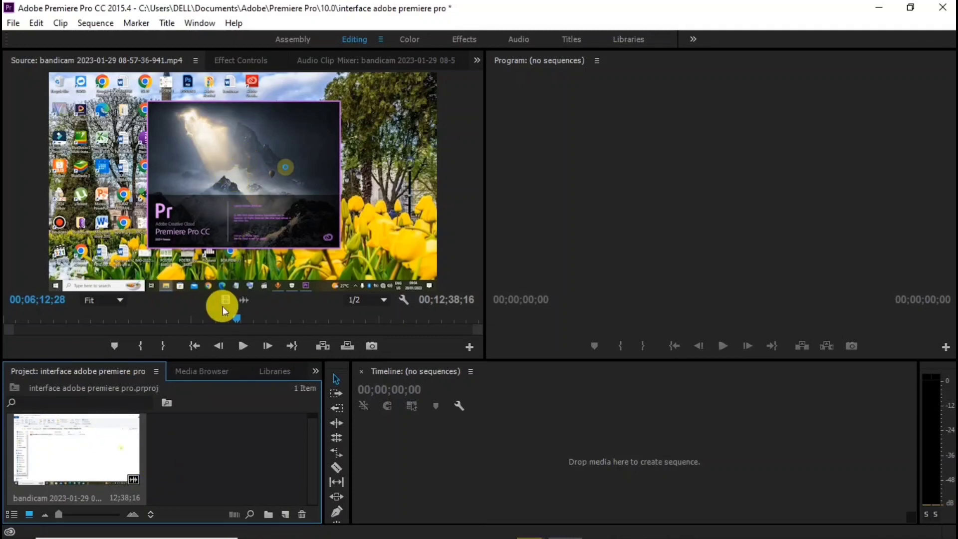
drag(238, 318, 9, 312)
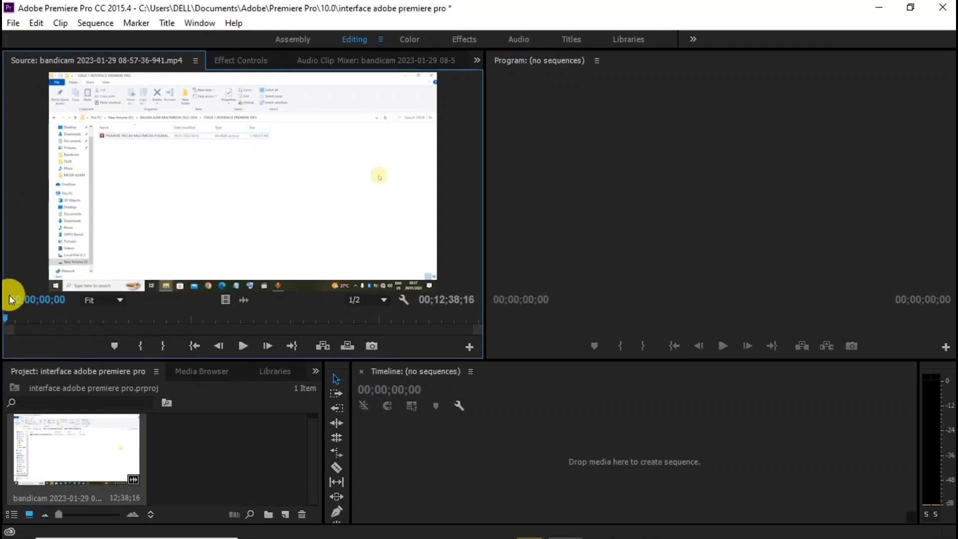
Scrub the source clip, return to its start at 00;00;00;00 and mark the in point there
drag(11, 317, 79, 318)
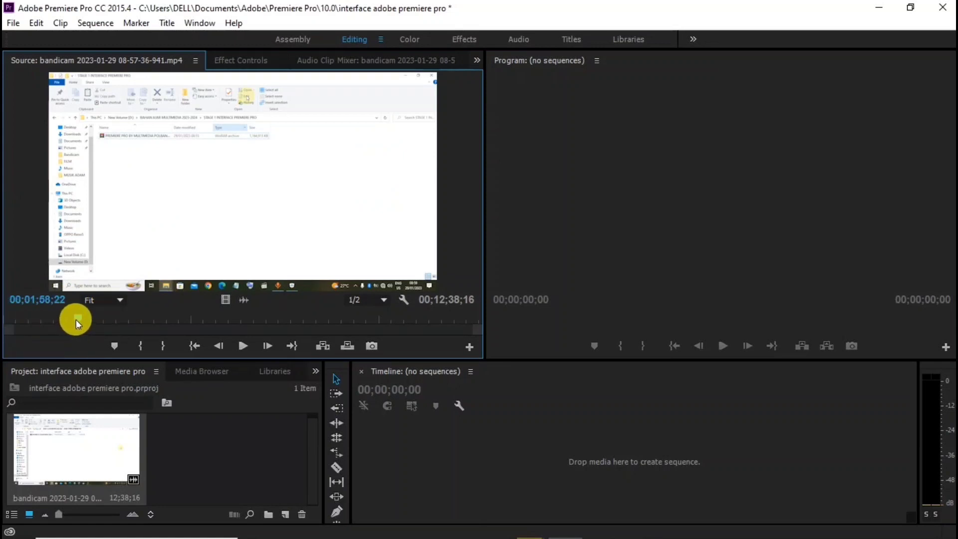
drag(77, 319, 4, 323)
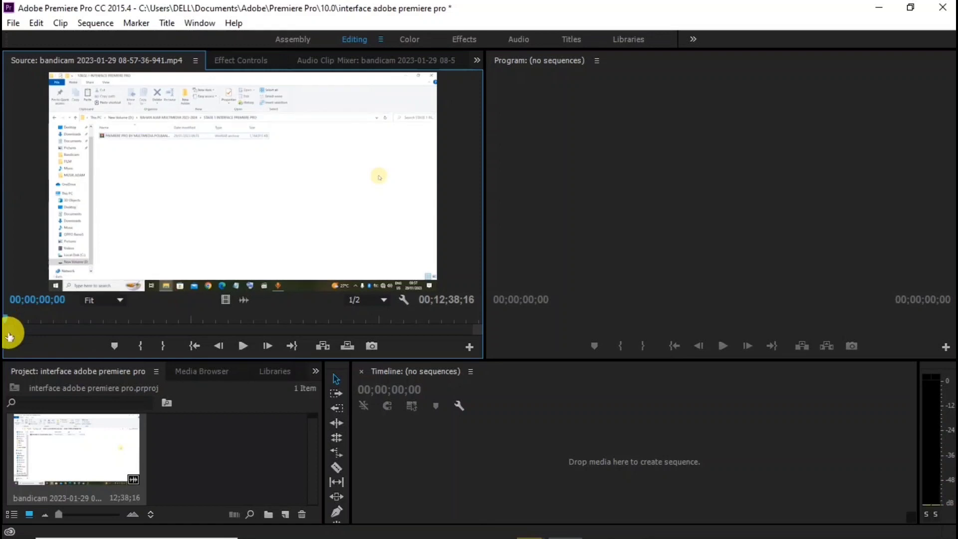
click(142, 349)
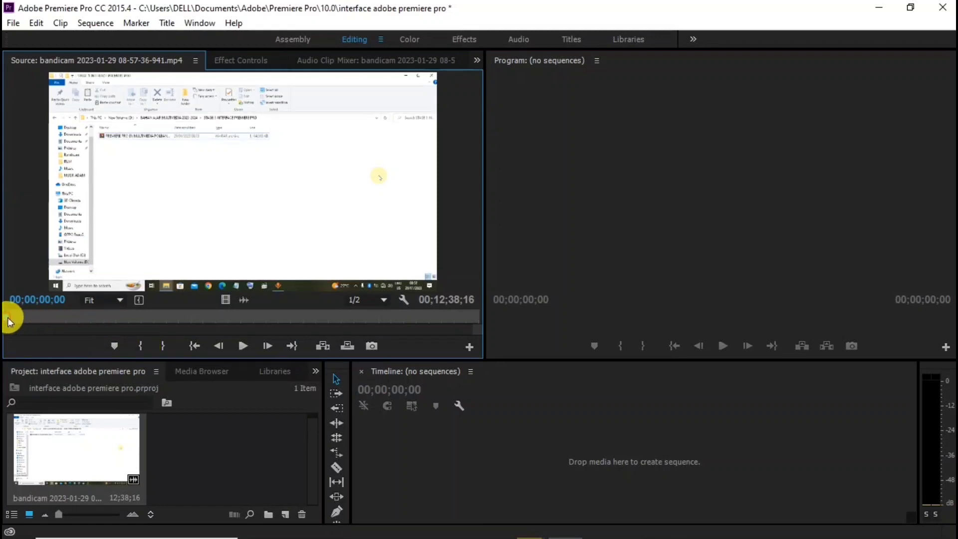
Set the source monitor playhead to 00;01;58;00 and mark the clip's out point there
drag(7, 320, 80, 315)
click(52, 300)
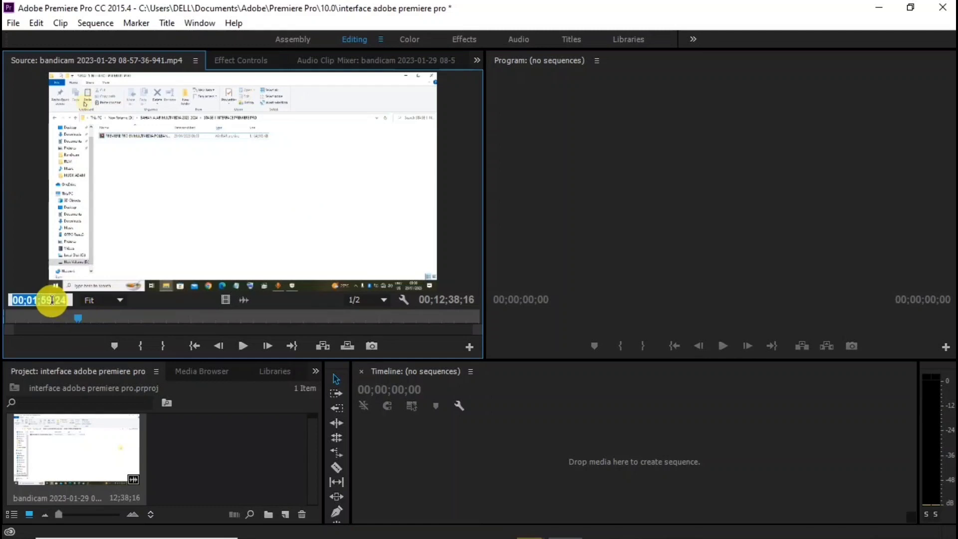
click(51, 300)
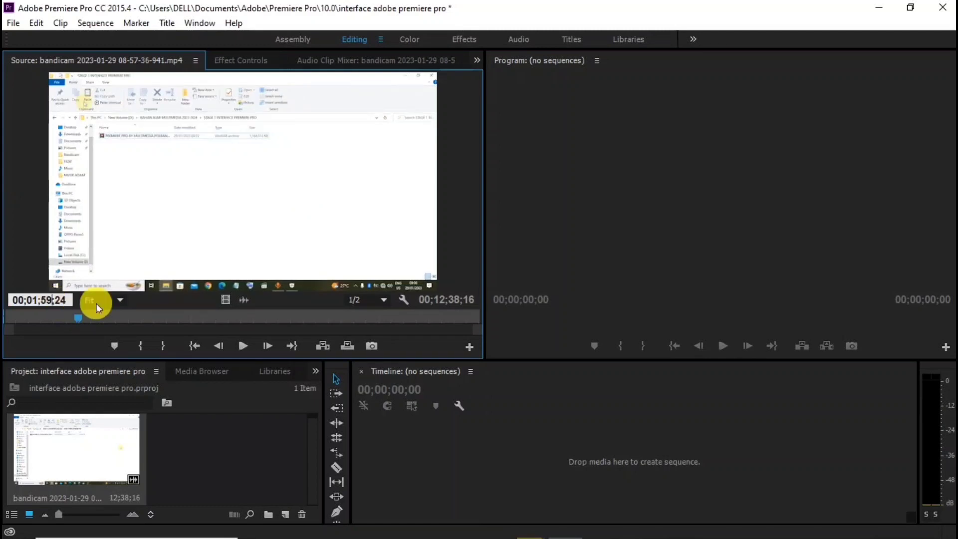
key(BackSpace)
text(8)
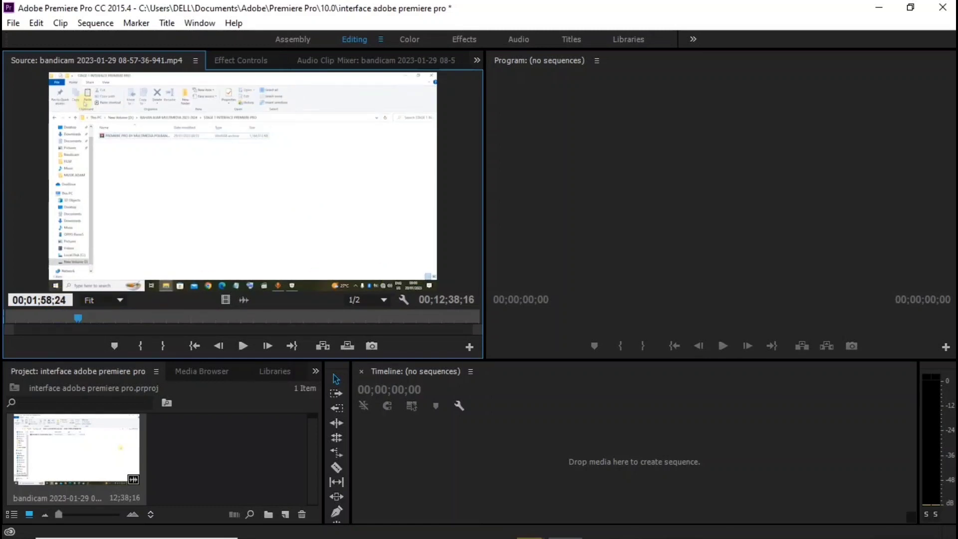
key(BackSpace)
key(BackSpace)
text(00)
click(399, 277)
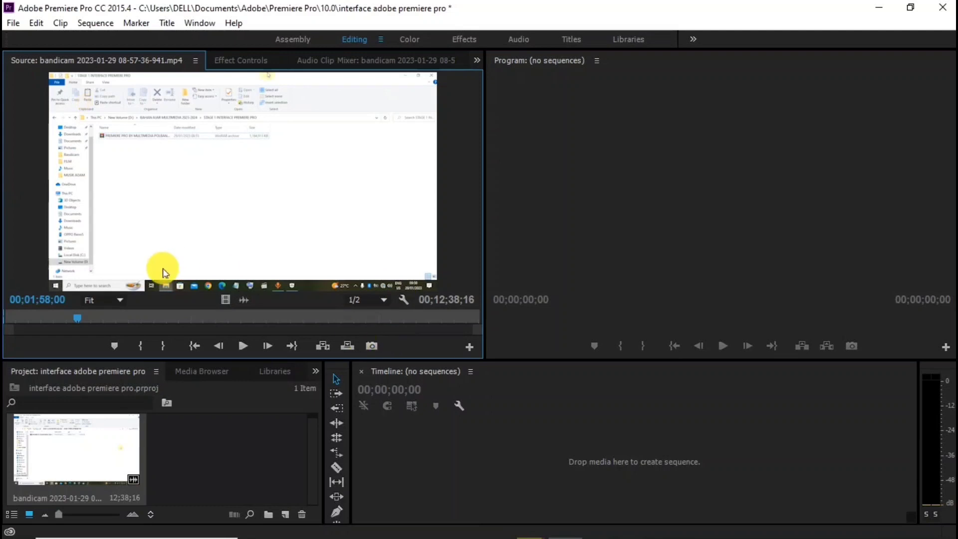
click(165, 345)
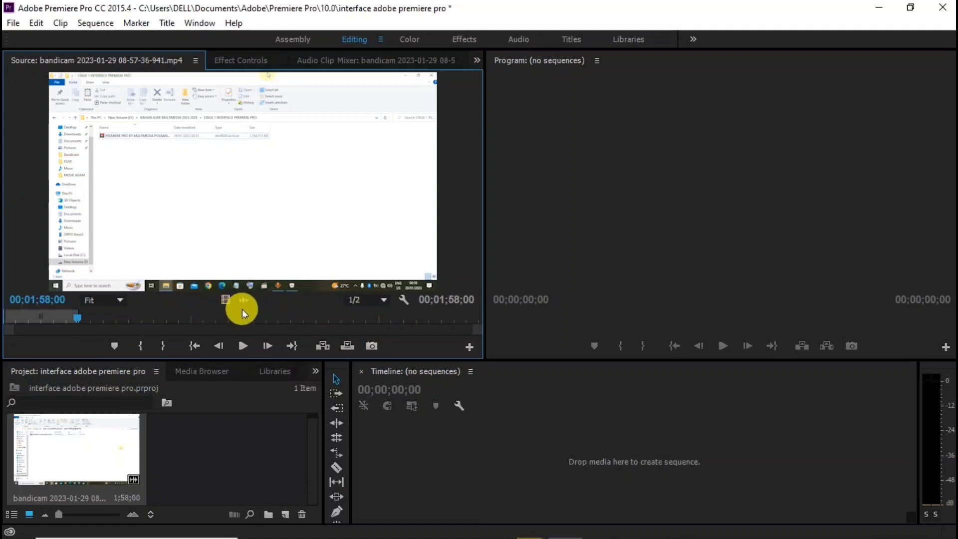
Create a sequence from the marked clip's video only, and add its audio only at the start of track A1
drag(229, 299, 444, 468)
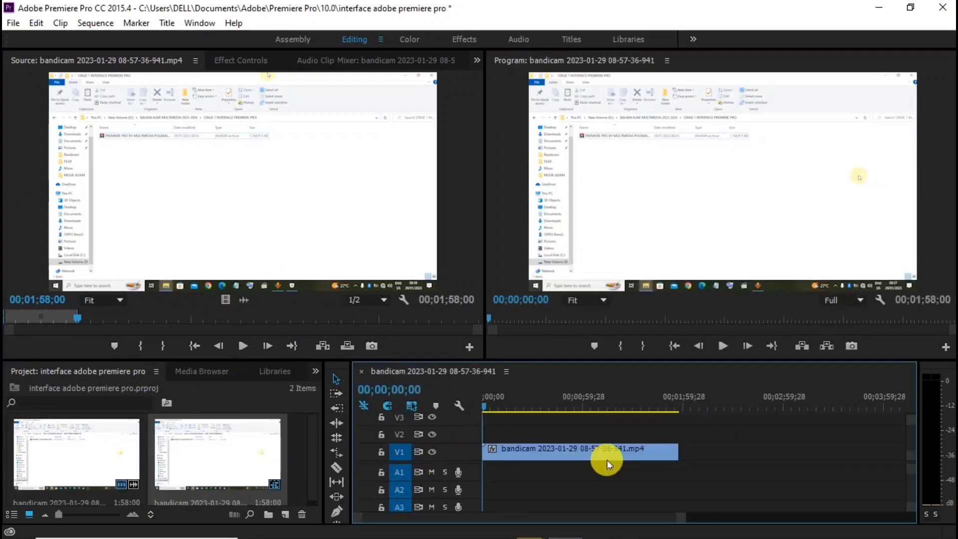
drag(244, 300, 484, 472)
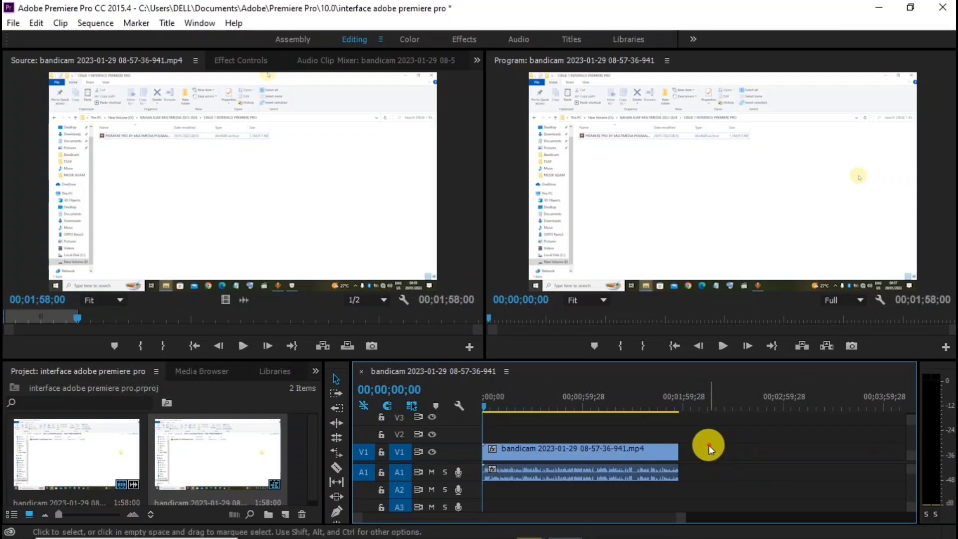
Delete both the video and audio clips from the sequence
drag(710, 445, 589, 487)
key(Delete)
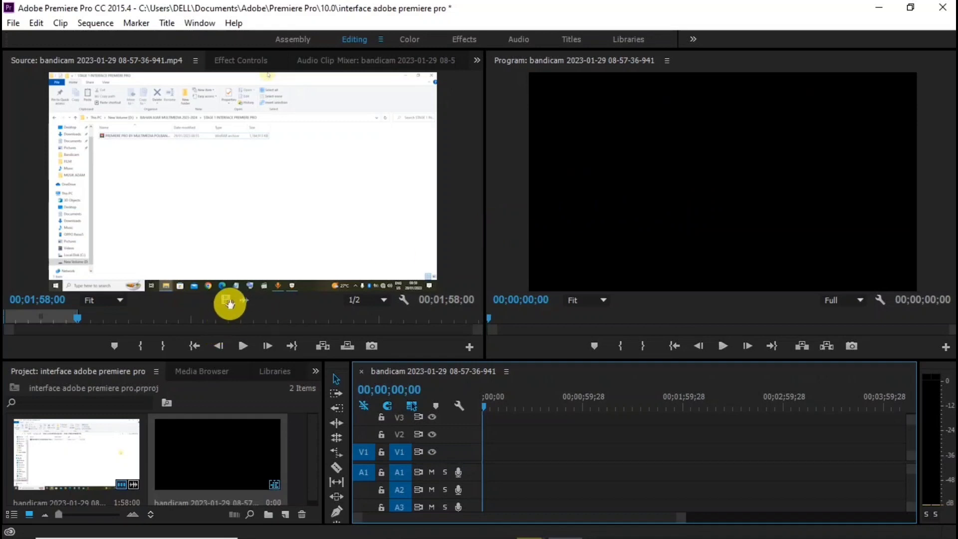
Place only the marked clip's video at the start of track V1 and scrub the sequence to 00;00;28;27
click(246, 327)
drag(246, 327, 480, 452)
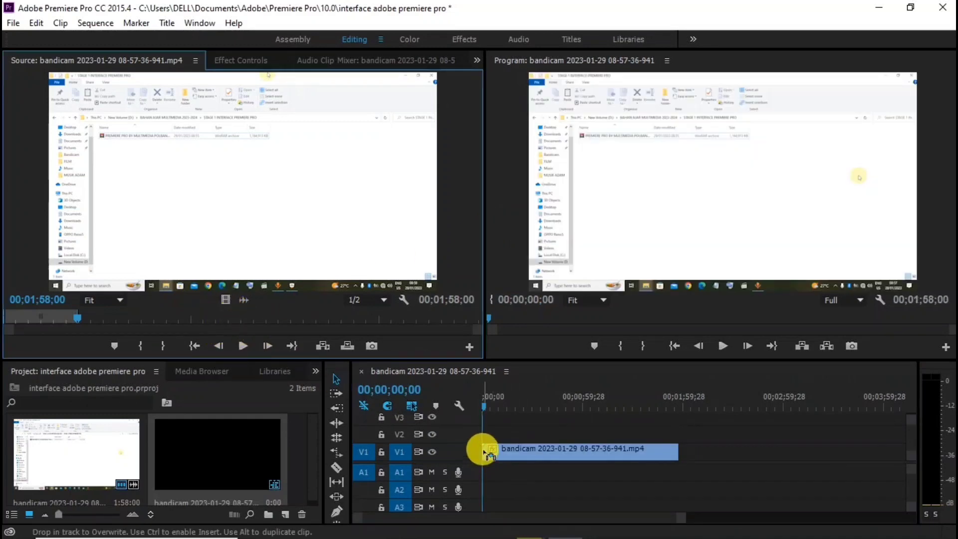
click(512, 452)
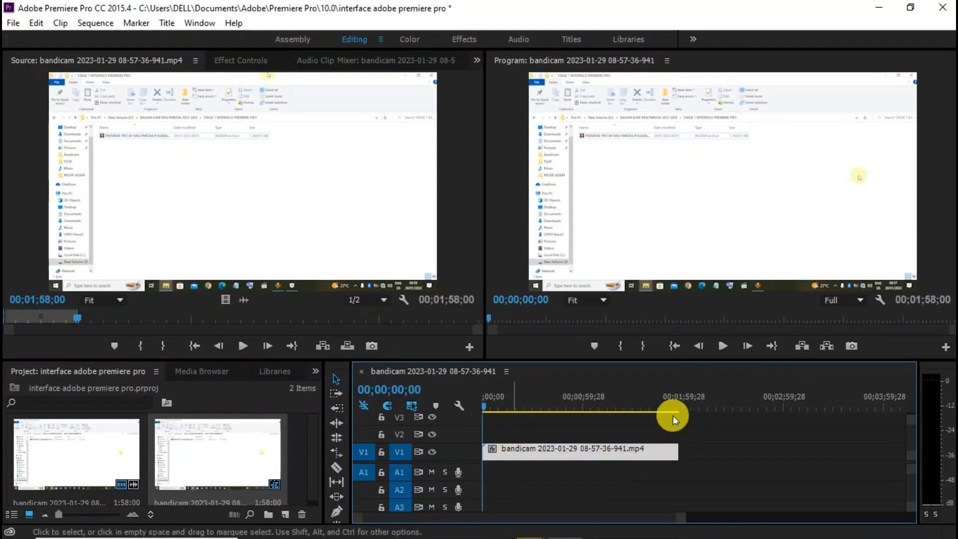
drag(722, 430, 543, 494)
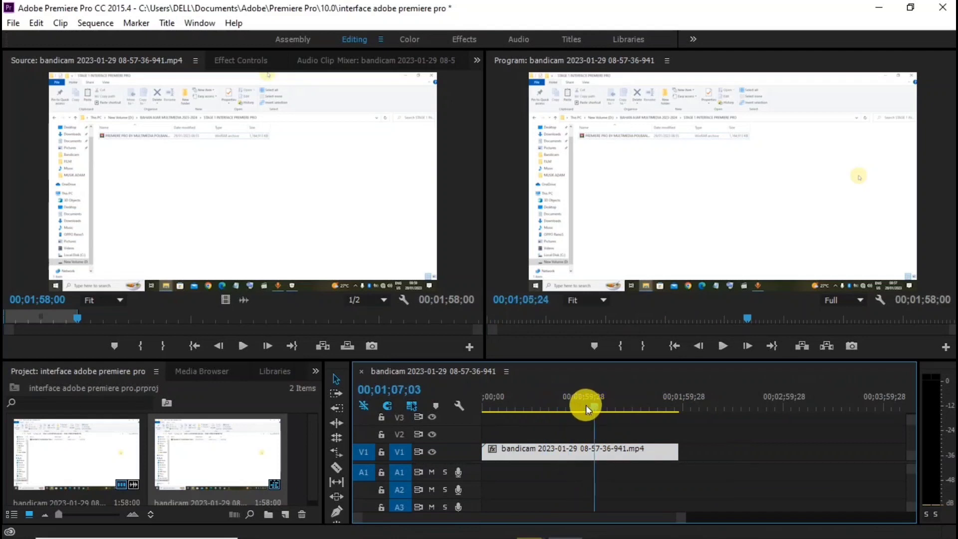
drag(585, 408, 532, 408)
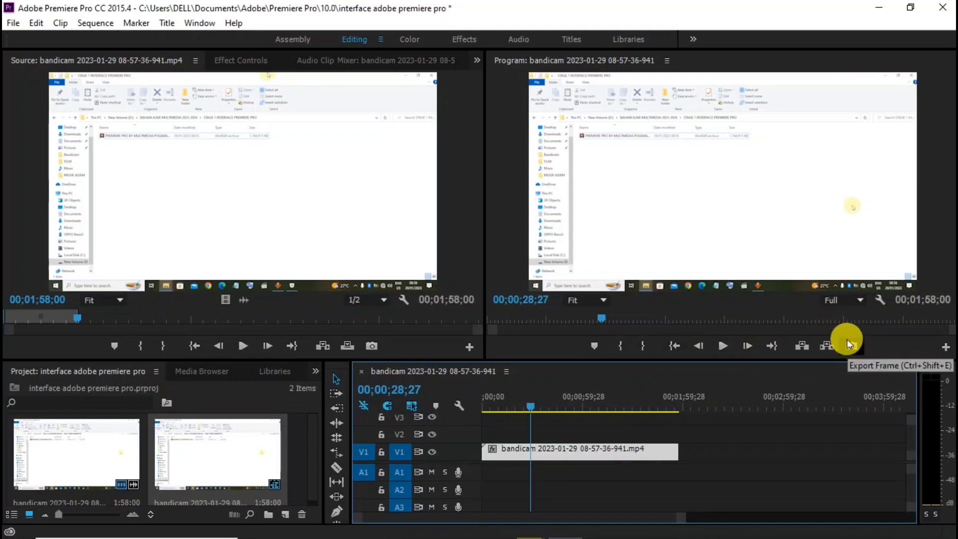
Magnify the program monitor to 400% and pan across the enlarged image with the Hand tool
click(601, 299)
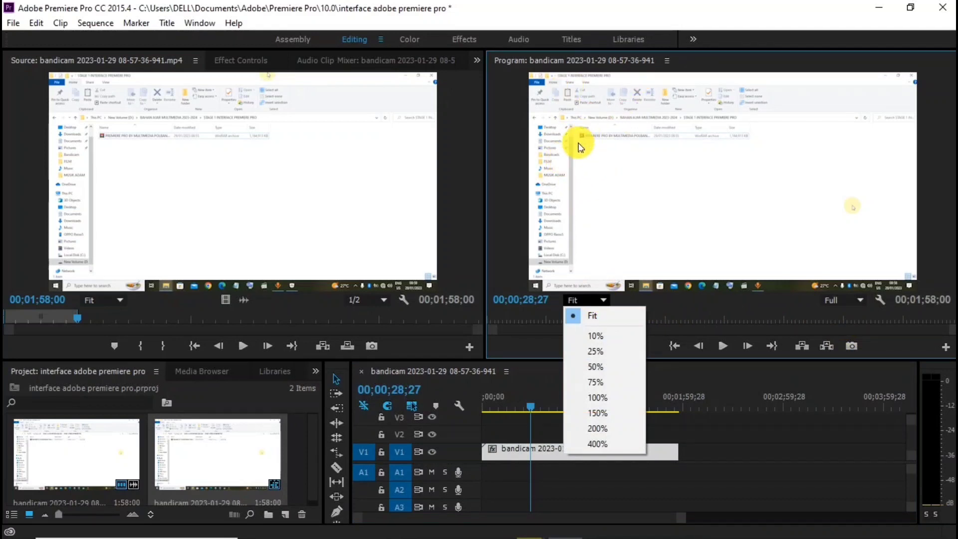
click(596, 443)
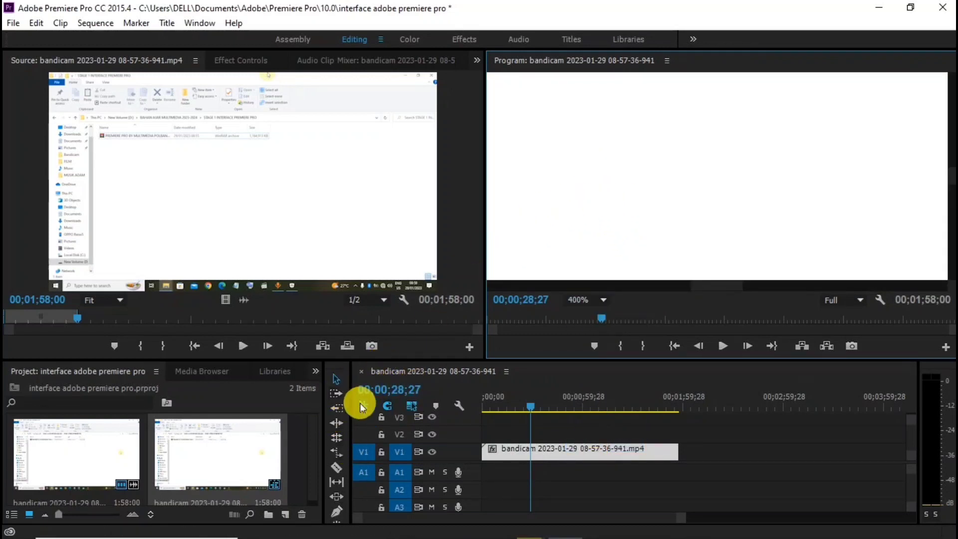
click(336, 523)
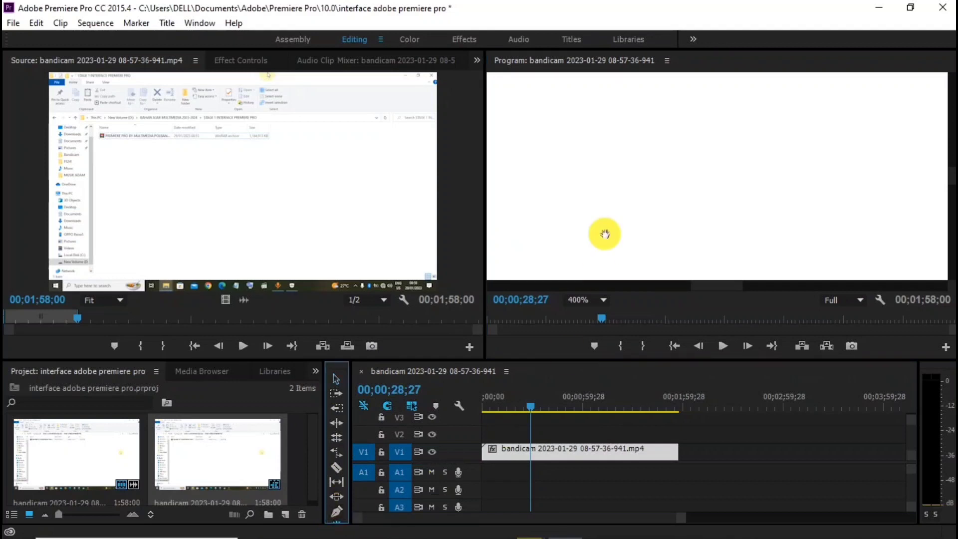
drag(625, 139, 766, 244)
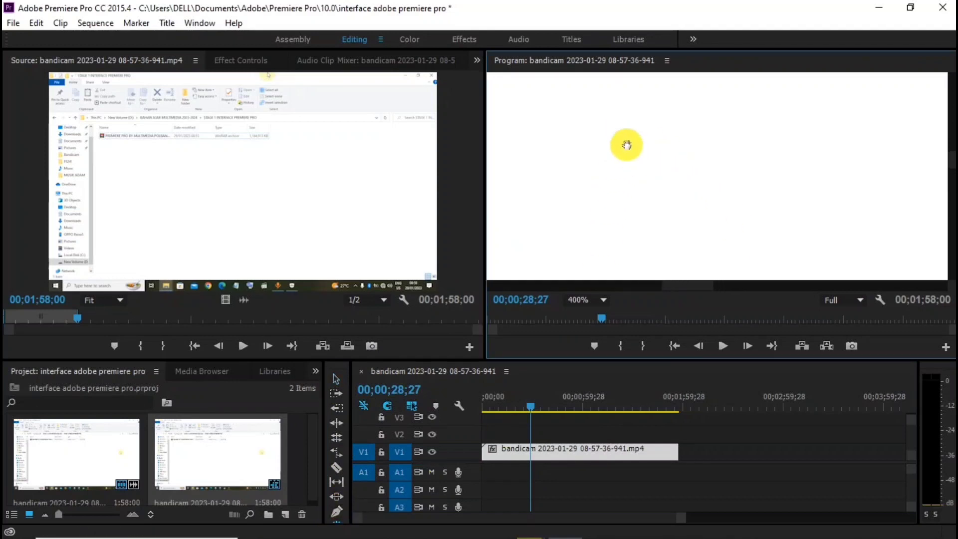
Set the program monitor zoom to 150% and pan the image to view the file list in the video
click(583, 300)
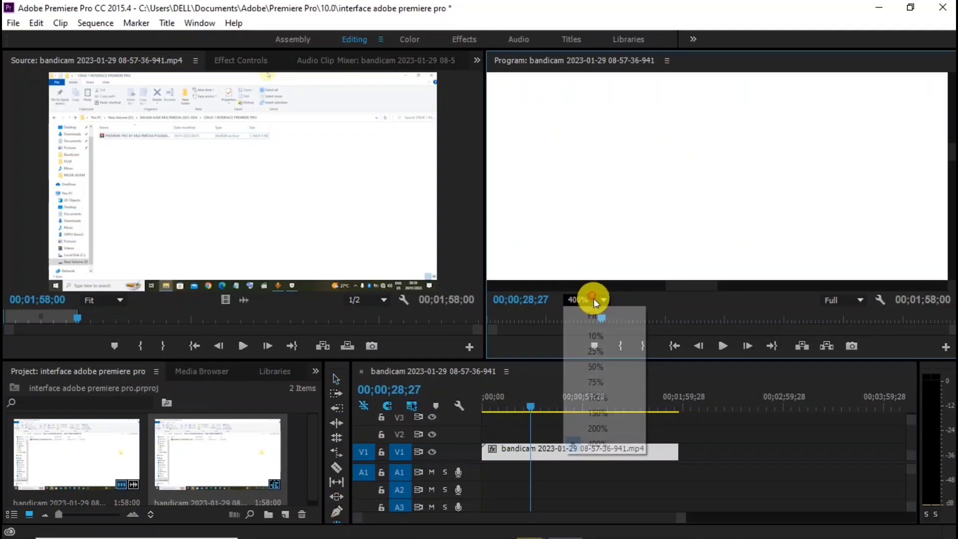
click(598, 417)
drag(586, 178, 729, 259)
drag(596, 139, 681, 233)
drag(624, 169, 665, 84)
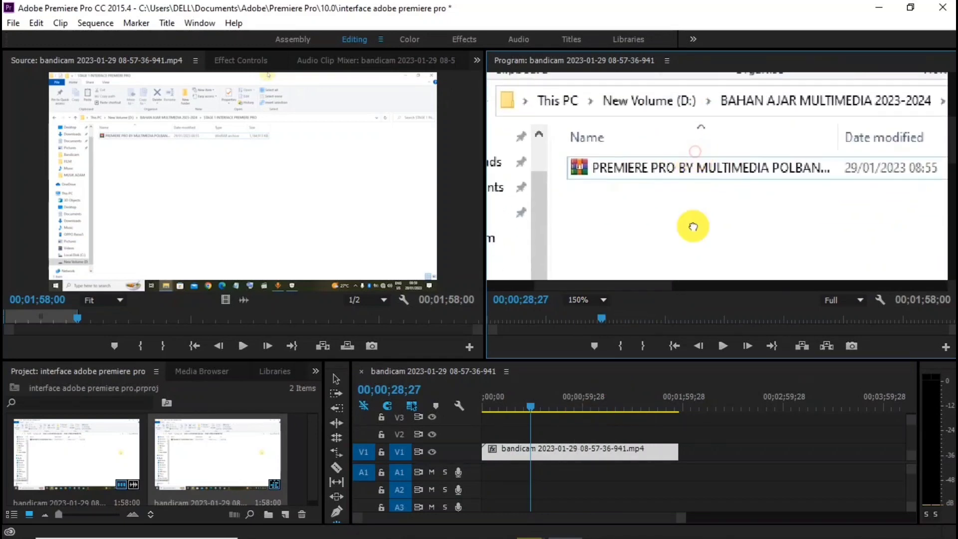
drag(692, 226, 651, 244)
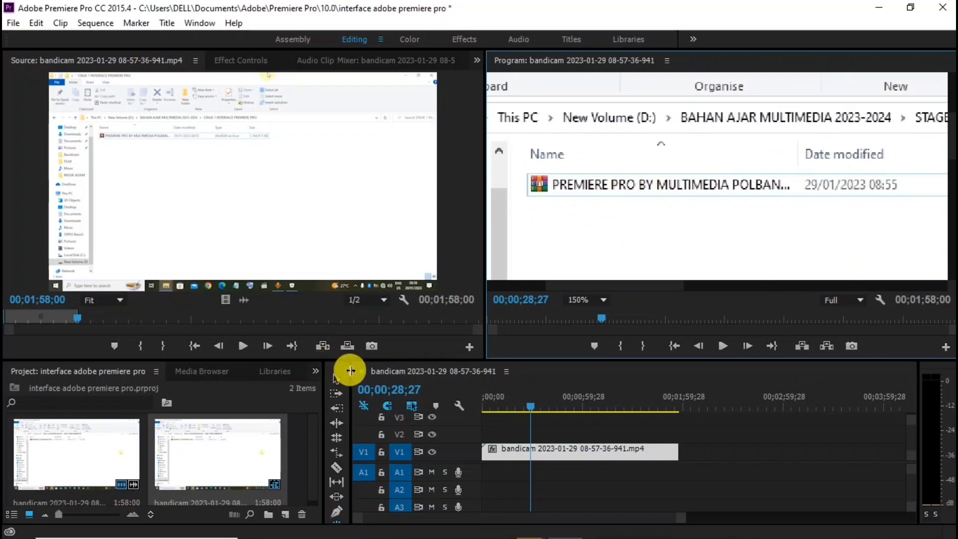
Widen the tool palette to two columns and view the program monitor image at 75% zoom
drag(350, 370, 369, 391)
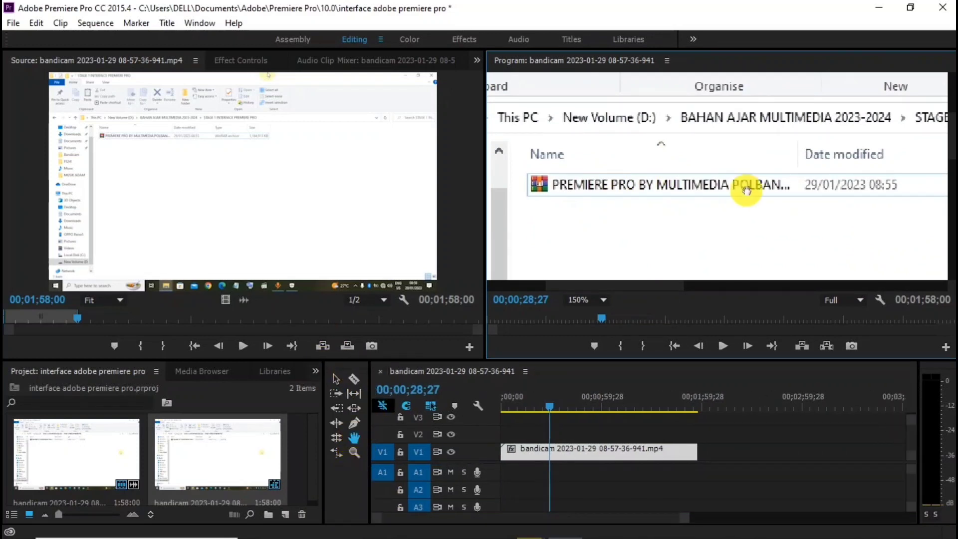
click(584, 300)
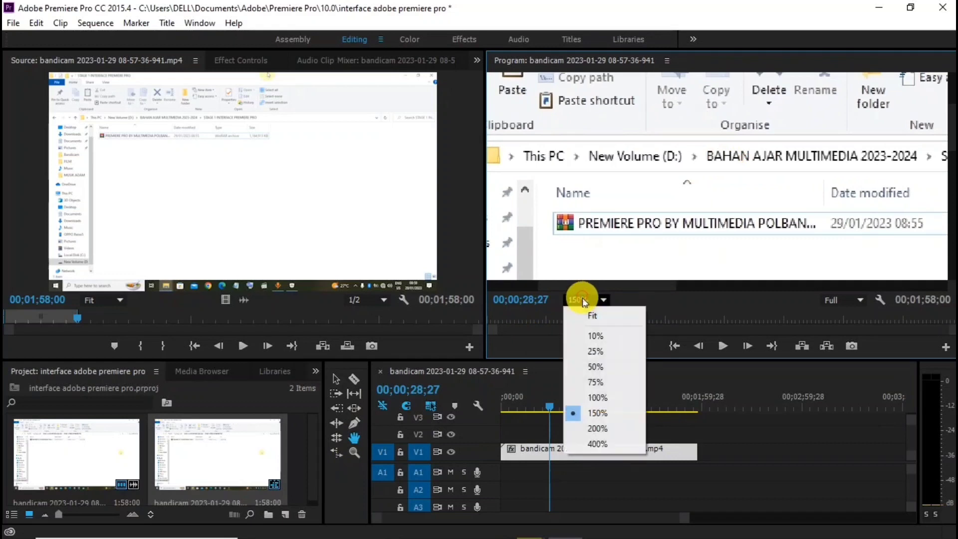
click(608, 391)
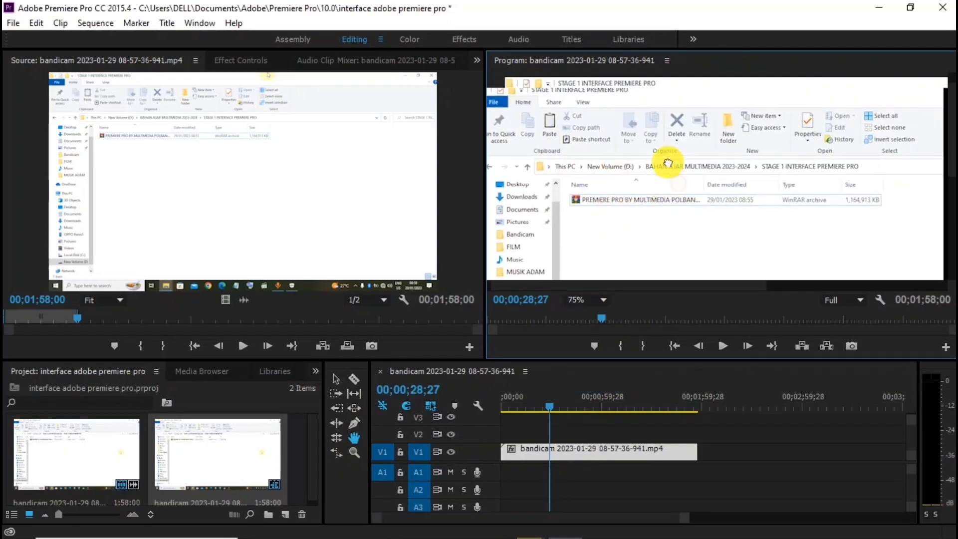
drag(667, 162, 632, 185)
View the program monitor image at 10% zoom and return the zoom level to Fit
click(582, 298)
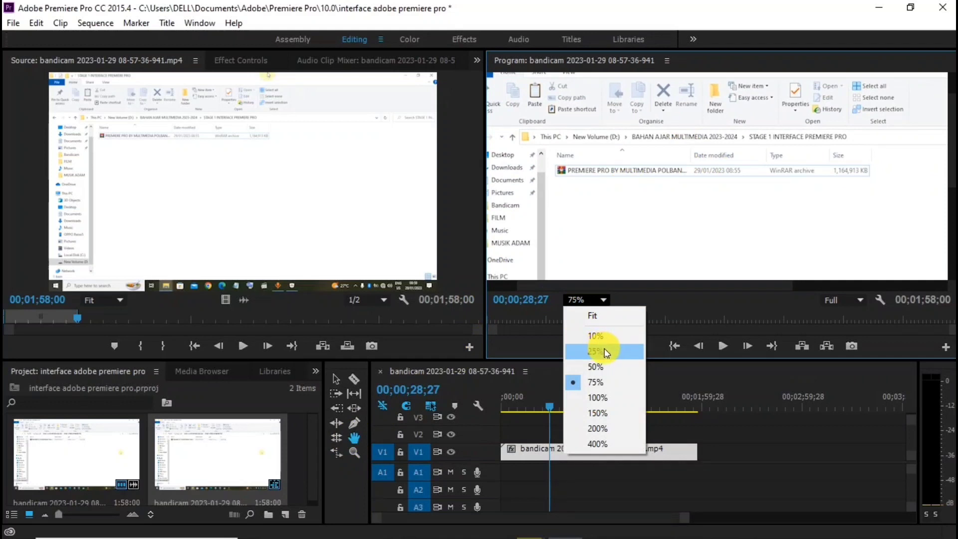
click(602, 340)
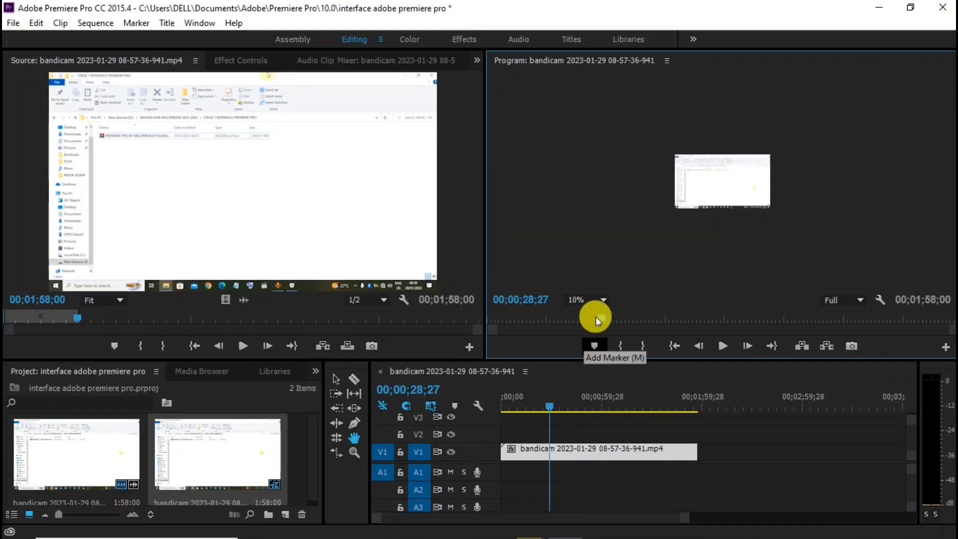
click(584, 302)
click(615, 317)
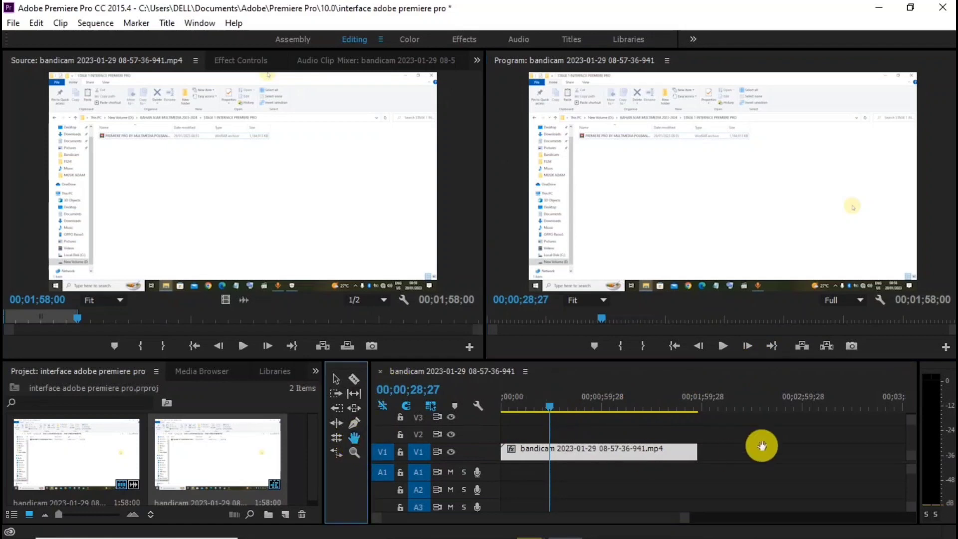
Scrub back and forth through the video-only sequence to preview it in the program monitor
drag(550, 401, 613, 403)
drag(550, 406, 581, 411)
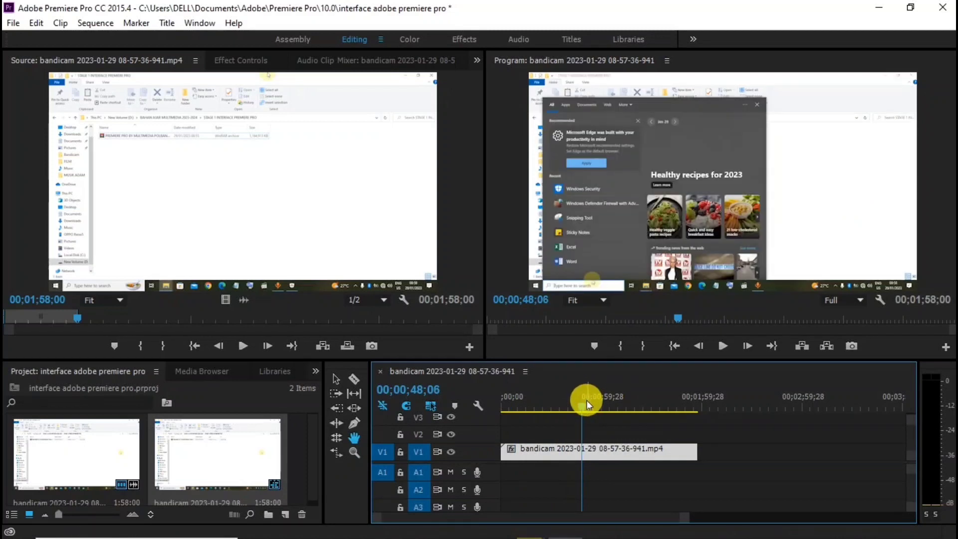
drag(585, 402, 543, 411)
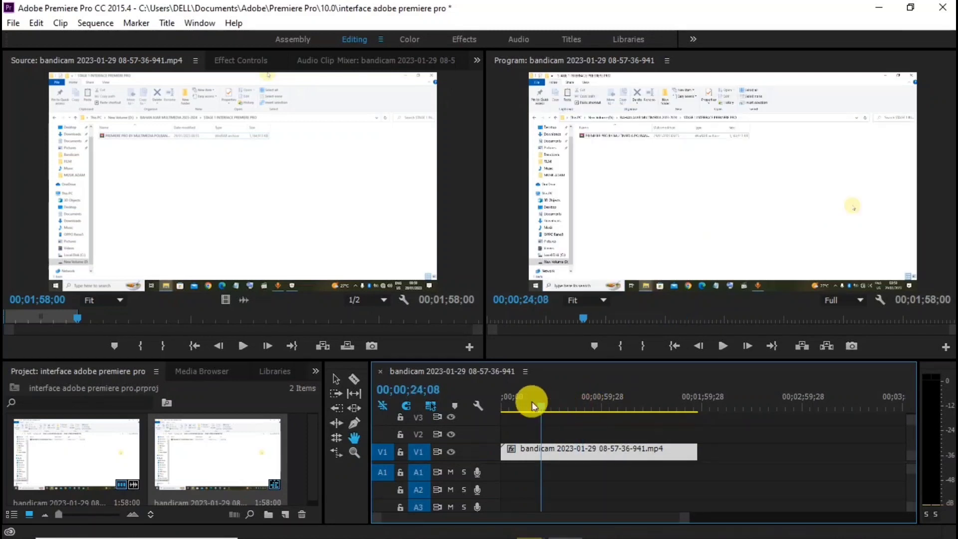
Place only the source clip's audio at the start of track A1 and move the timeline playhead to 00;00;34;10
drag(508, 429, 554, 471)
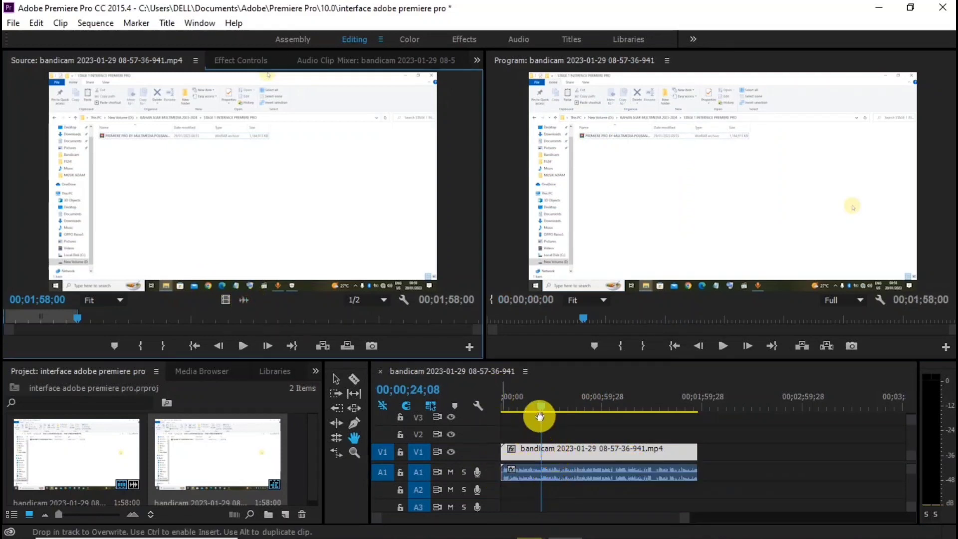
mouse_move(549, 405)
mouse_down()
mouse_move(622, 405)
mouse_move(558, 405)
mouse_up()
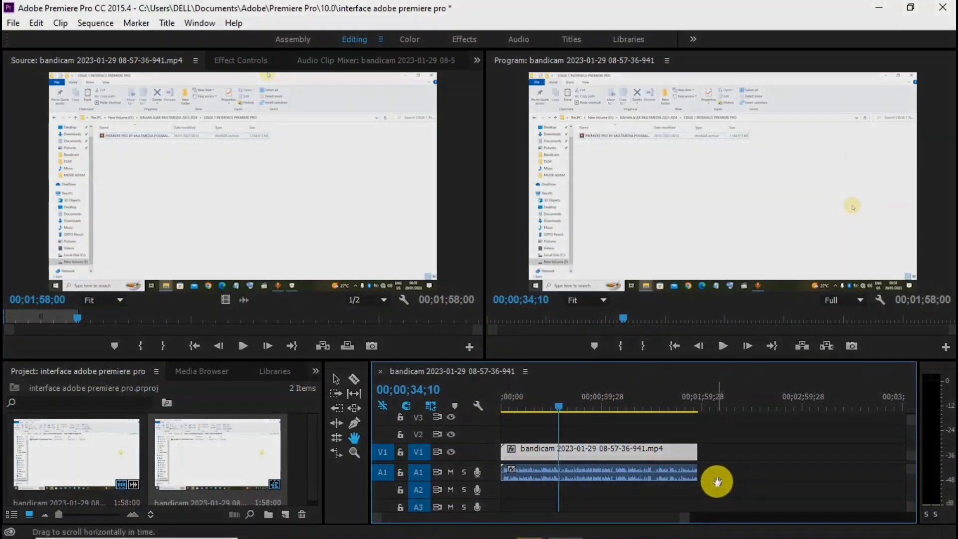